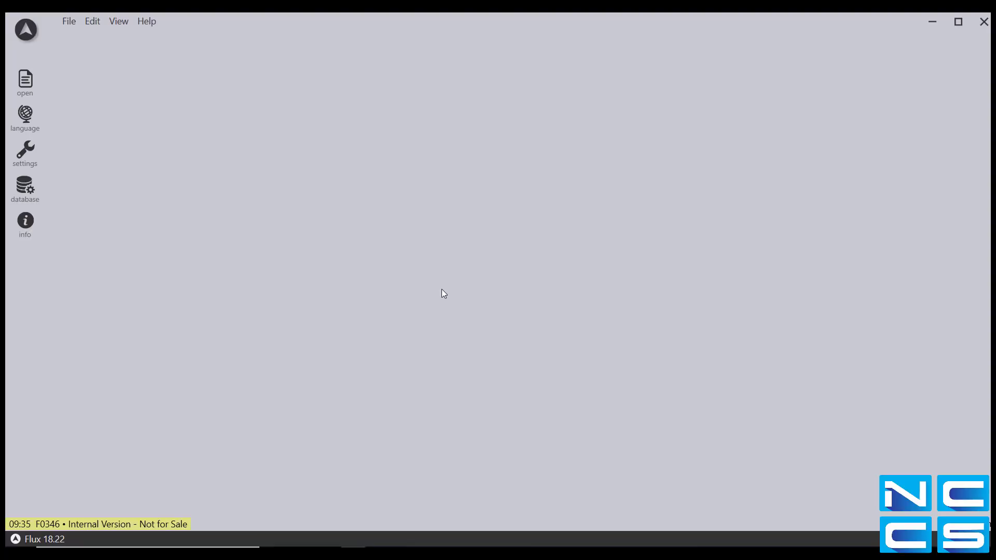
- Preview samples in Samples\Bend: Bend-07, Bend-03, Bend-04, Bend-15, Bend-06, Bend-Assembly-16, Bend-02
{"action": "left_click", "coordinate": [29, 88]}
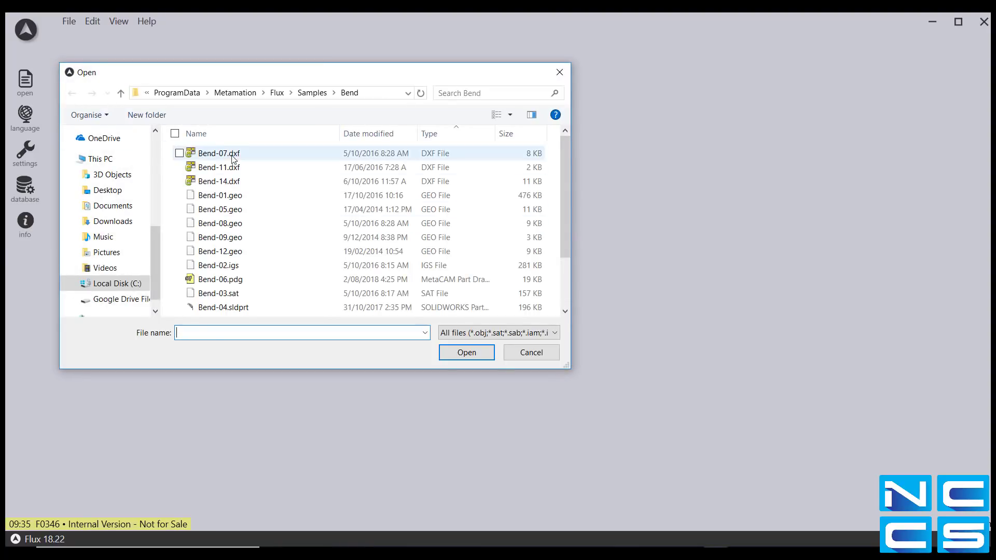
{"action": "left_click", "coordinate": [232, 157]}
{"action": "scroll", "coordinate": [482, 246], "scroll_direction": "down", "scroll_amount": 2}
{"action": "scroll", "coordinate": [289, 214], "scroll_direction": "up", "scroll_amount": 2}
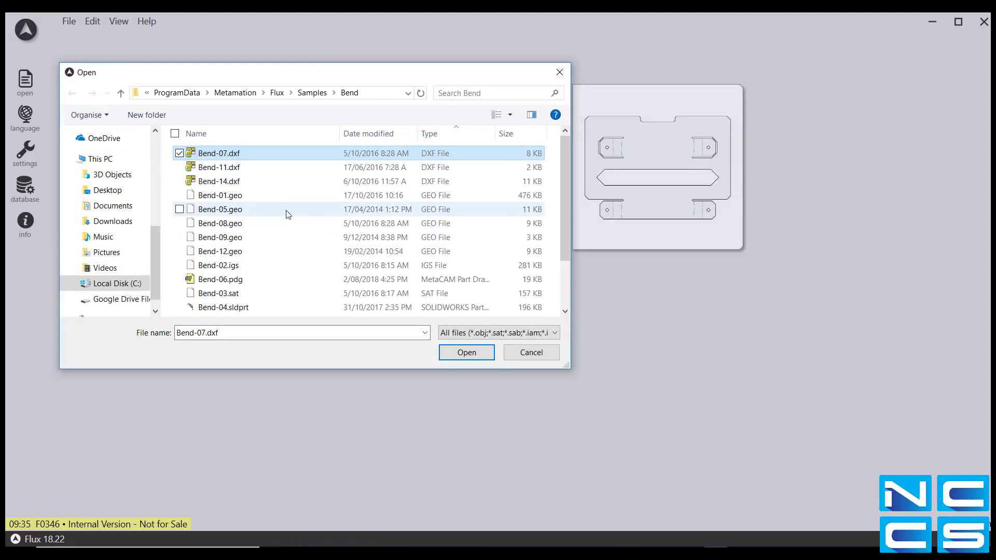
{"action": "scroll", "coordinate": [289, 214], "scroll_direction": "down", "scroll_amount": 2}
{"action": "left_click", "coordinate": [233, 226]}
{"action": "left_click", "coordinate": [234, 240]}
{"action": "left_click", "coordinate": [233, 267]}
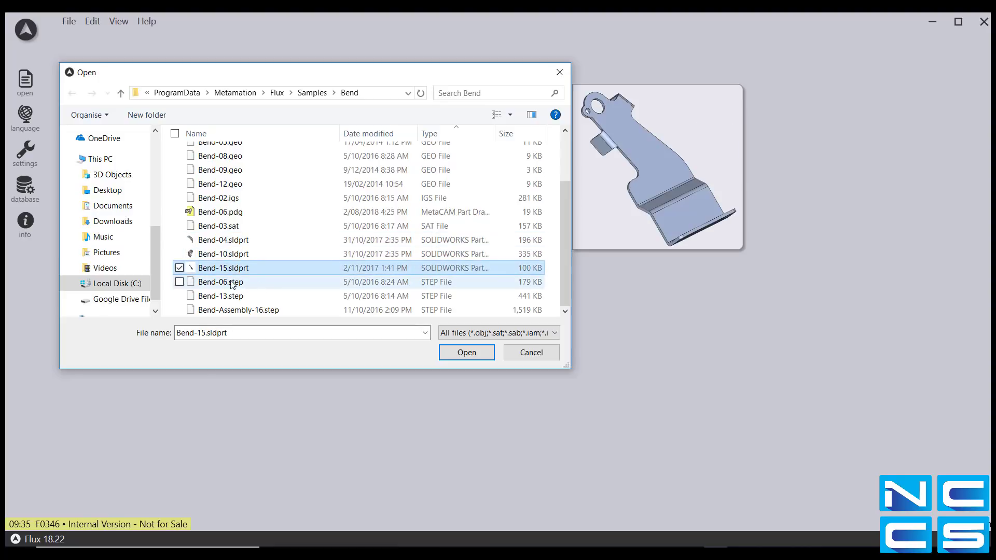
{"action": "left_click", "coordinate": [232, 283]}
{"action": "left_click", "coordinate": [231, 227]}
{"action": "scroll", "coordinate": [235, 226], "scroll_direction": "up", "scroll_amount": 1}
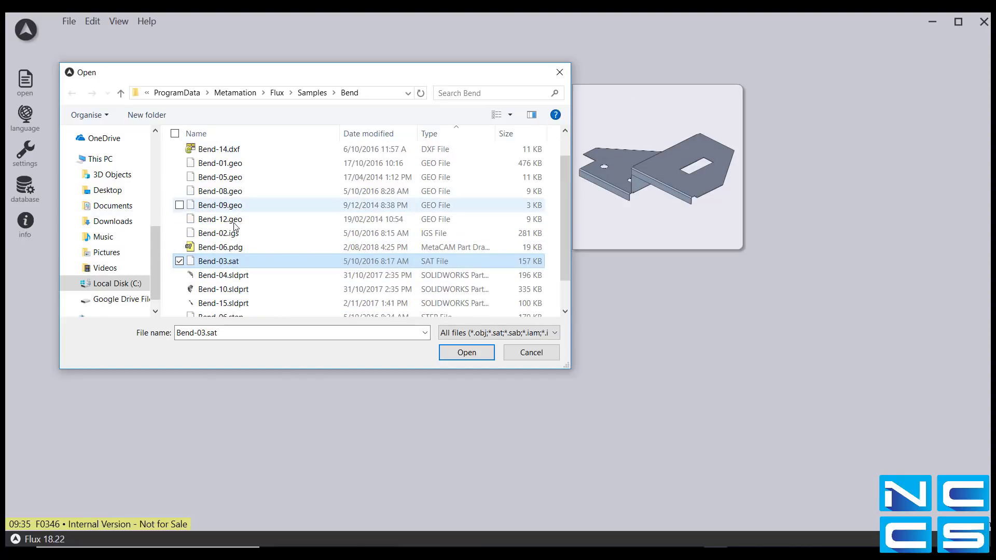
{"action": "scroll", "coordinate": [234, 226], "scroll_direction": "down", "scroll_amount": 1}
{"action": "left_click", "coordinate": [234, 310]}
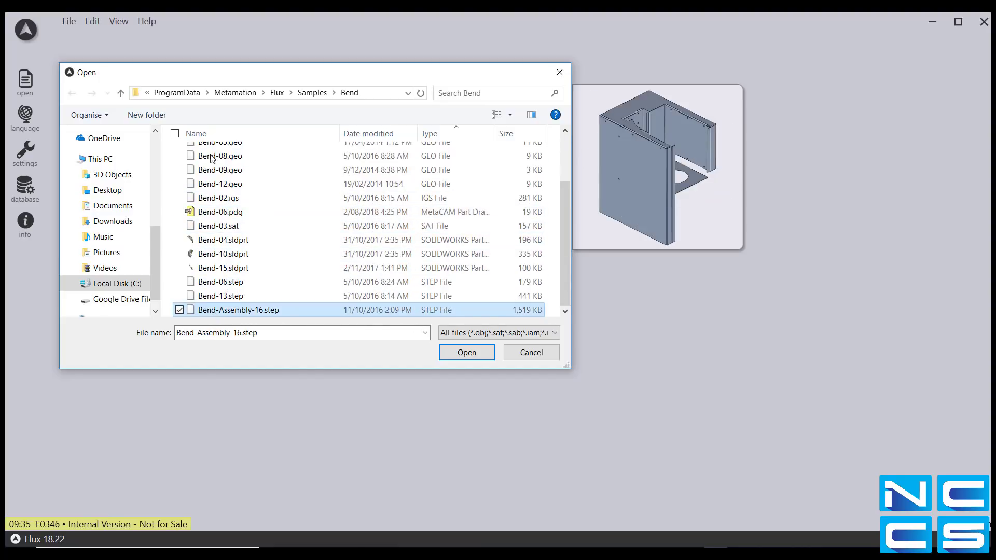
{"action": "left_click", "coordinate": [218, 198]}
- Select Bend-07.dxf through Bend-Assembly-16.step and open all seventeen files
{"action": "scroll", "coordinate": [213, 198], "scroll_direction": "up", "scroll_amount": 2}
{"action": "left_click", "coordinate": [218, 153]}
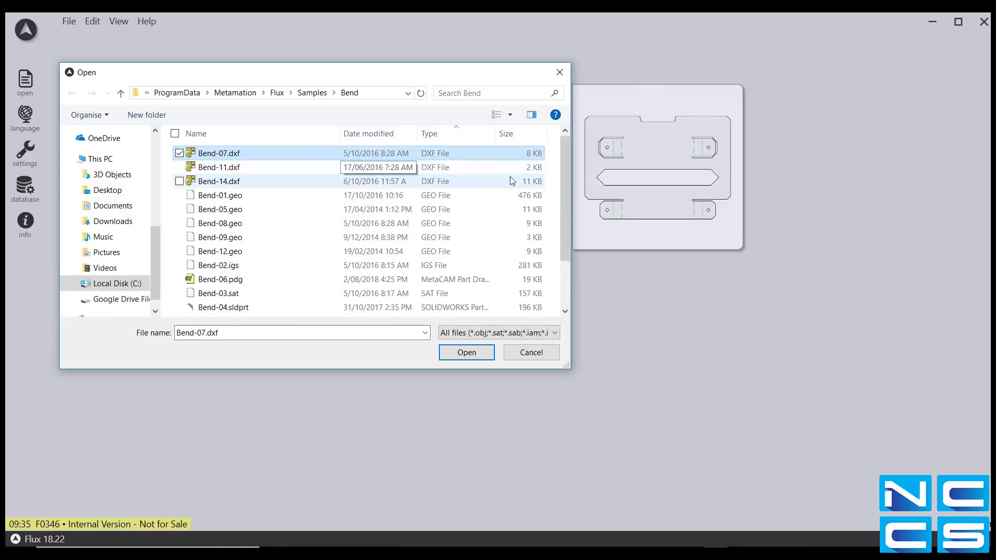
{"action": "scroll", "coordinate": [509, 179], "scroll_direction": "down", "scroll_amount": 2}
{"action": "left_click", "coordinate": [238, 310], "text": "shift"}
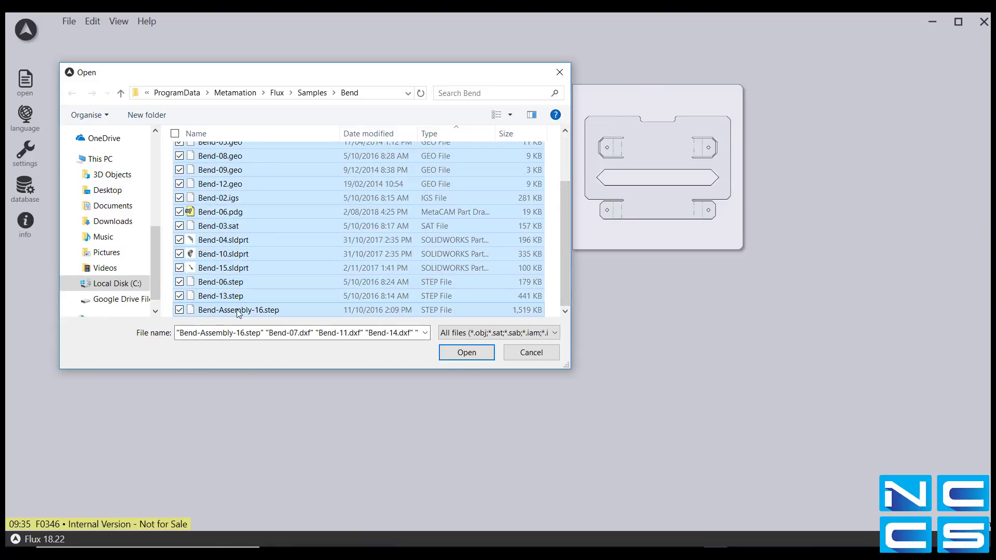
{"action": "left_click", "coordinate": [471, 358]}
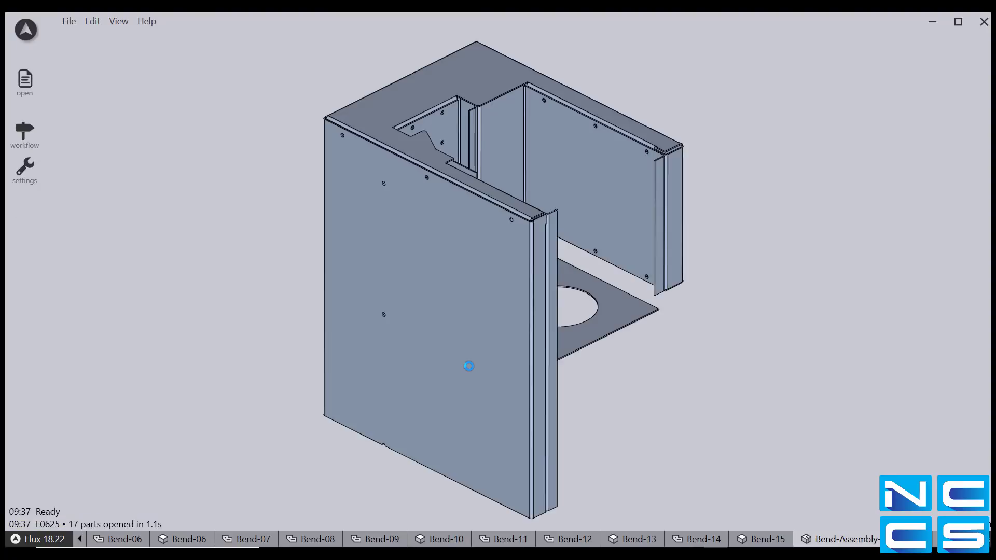
- Browse the part tabs forward from Bend-06 through Bend-14 and beyond
{"action": "left_click", "coordinate": [125, 540]}
{"action": "left_click", "coordinate": [85, 541]}
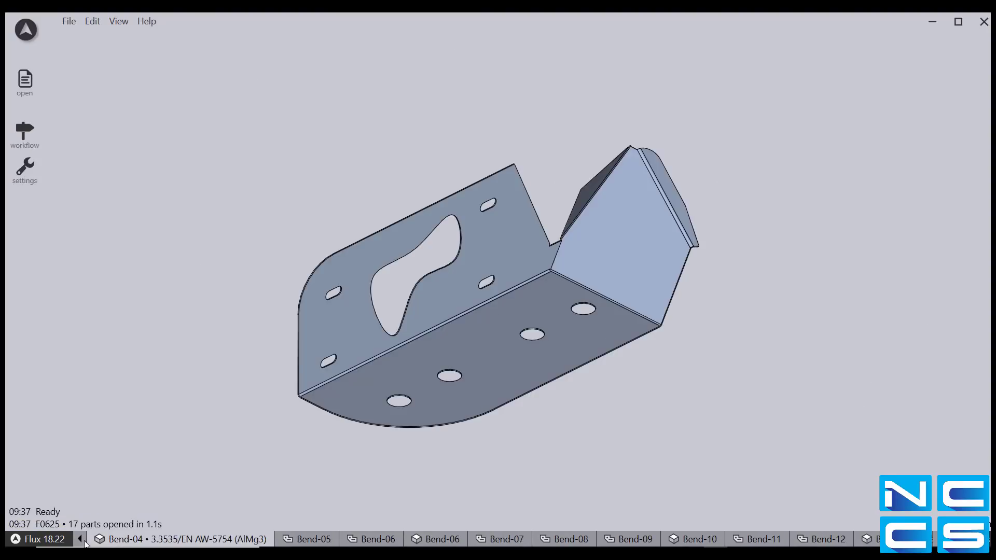
{"action": "left_click", "coordinate": [84, 541]}
{"action": "left_click", "coordinate": [207, 540]}
{"action": "left_click", "coordinate": [373, 539]}
{"action": "left_click", "coordinate": [420, 539]}
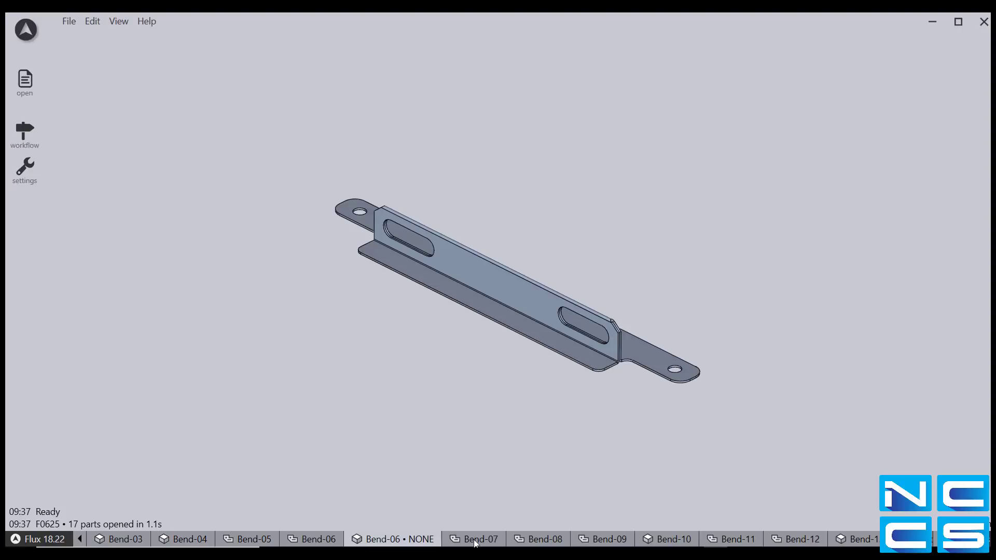
{"action": "left_click", "coordinate": [475, 540]}
{"action": "left_click", "coordinate": [556, 541]}
{"action": "left_click", "coordinate": [677, 541]}
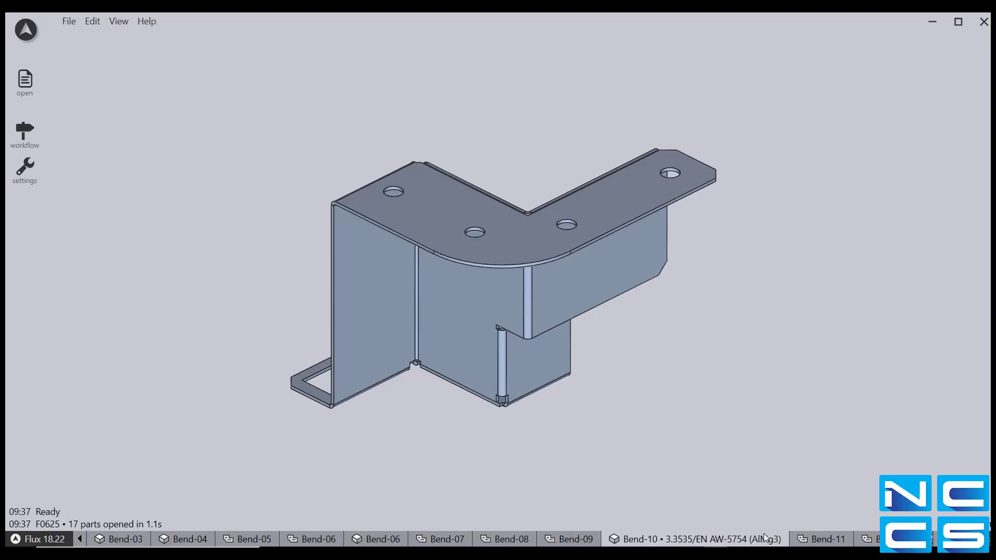
{"action": "left_click", "coordinate": [813, 542]}
{"action": "left_click", "coordinate": [855, 541]}
{"action": "left_click", "coordinate": [892, 541]}
{"action": "left_click", "coordinate": [932, 542]}
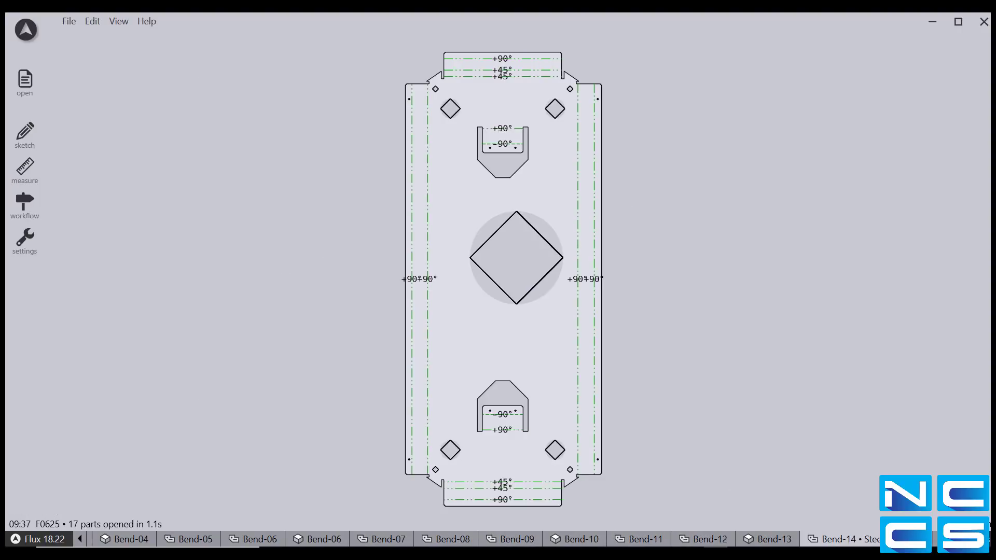
{"action": "left_click", "coordinate": [932, 541]}
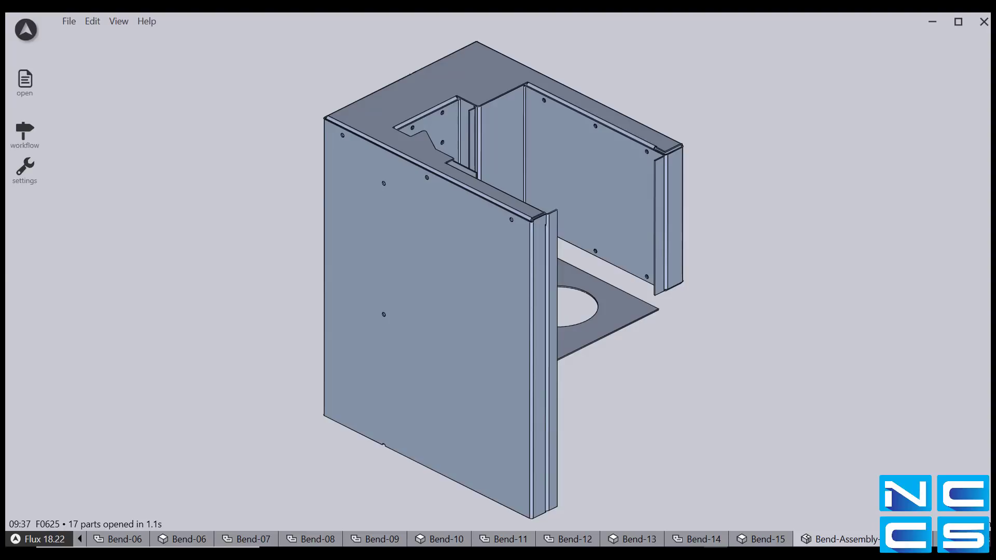
- Step back through the tabs to Bend-10, then return to Bend-04 and orbit the bracket
{"action": "left_click", "coordinate": [79, 538]}
{"action": "left_click", "coordinate": [79, 539]}
{"action": "left_click", "coordinate": [79, 538]}
{"action": "left_click", "coordinate": [79, 539]}
{"action": "left_click", "coordinate": [79, 539]}
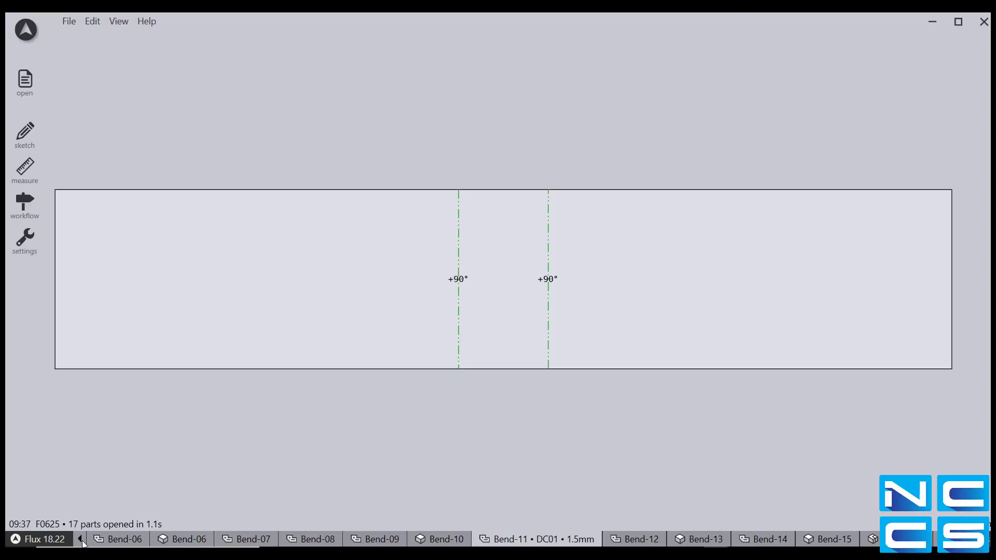
{"action": "left_click", "coordinate": [79, 539]}
{"action": "left_click", "coordinate": [79, 538]}
{"action": "left_click", "coordinate": [79, 539]}
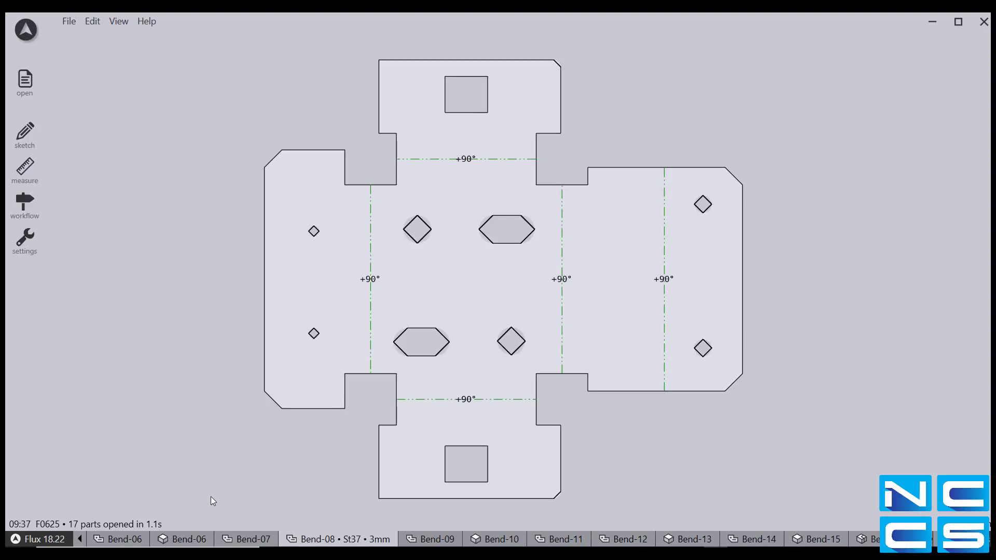
{"action": "key", "text": "ctrl+Page_Up"}
{"action": "key", "text": "ctrl+Page_Up"}
{"action": "key", "text": "ctrl+Page_Up"}
{"action": "key", "text": "ctrl+Page_Up"}
{"action": "key", "text": "ctrl+Page_Up"}
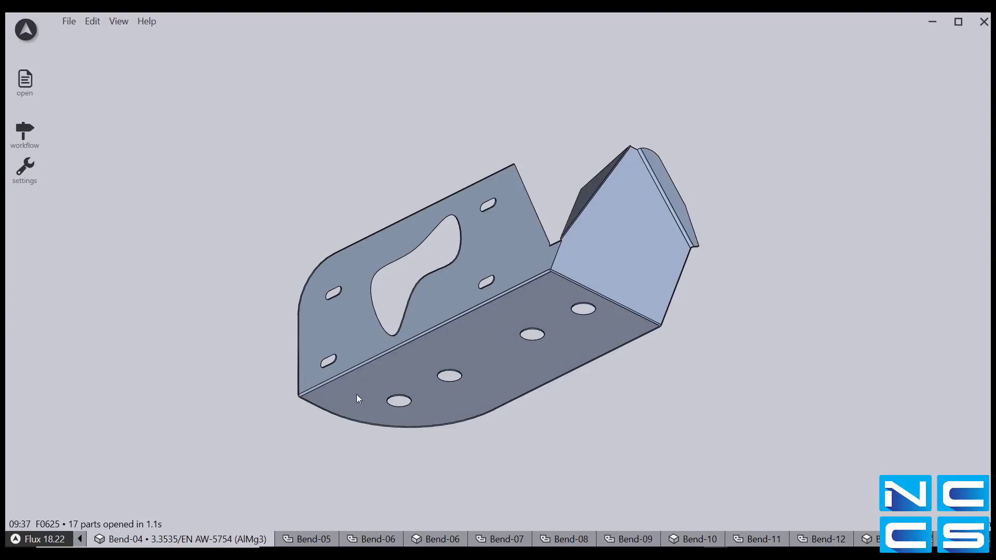
{"action": "middle_click_drag", "start_coordinate": [380, 393], "coordinate": [434, 298]}
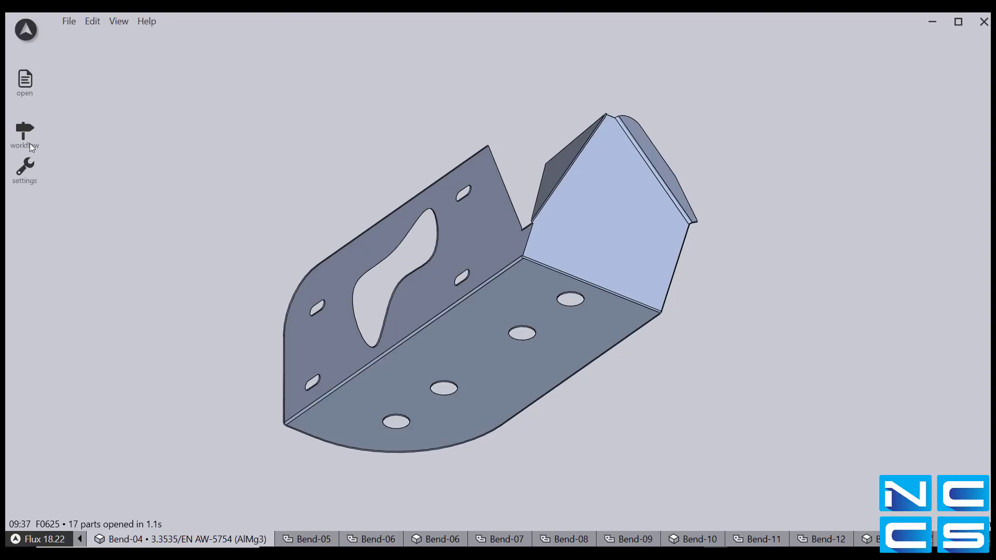
- Convert Bend-04 to sheet metal and unfold it into a 518.516 x 306.006 flat, returning to 3D
{"action": "left_click", "coordinate": [24, 131]}
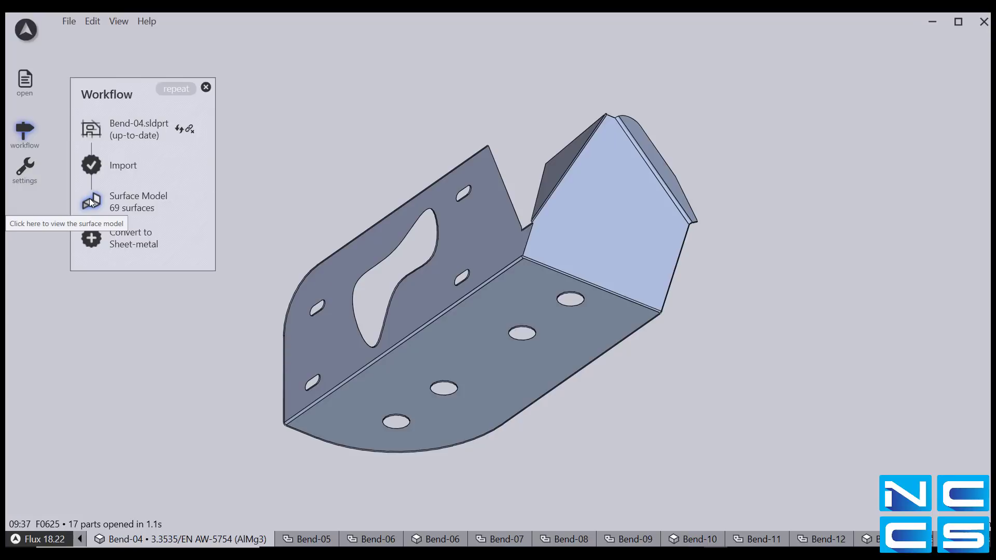
{"action": "left_click", "coordinate": [88, 240]}
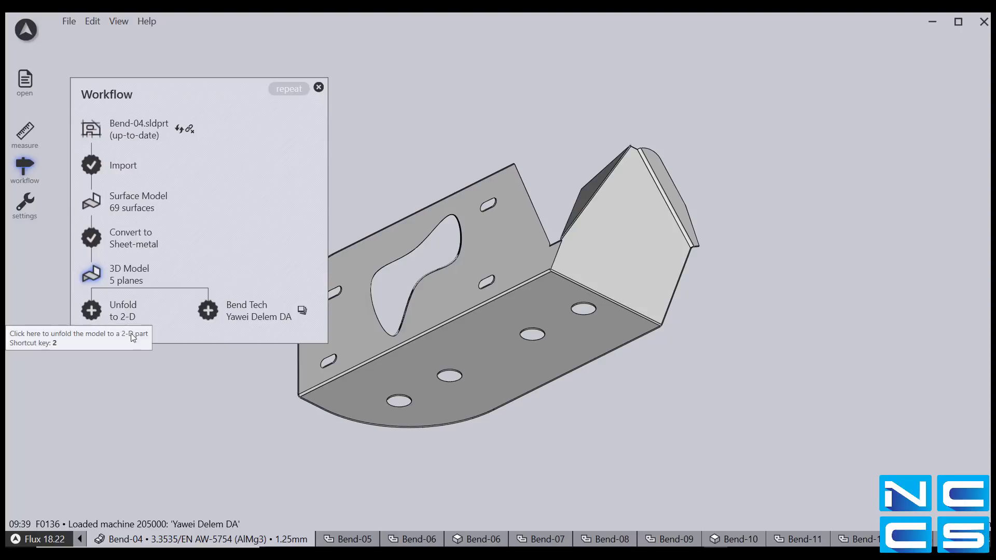
{"action": "left_click", "coordinate": [98, 315]}
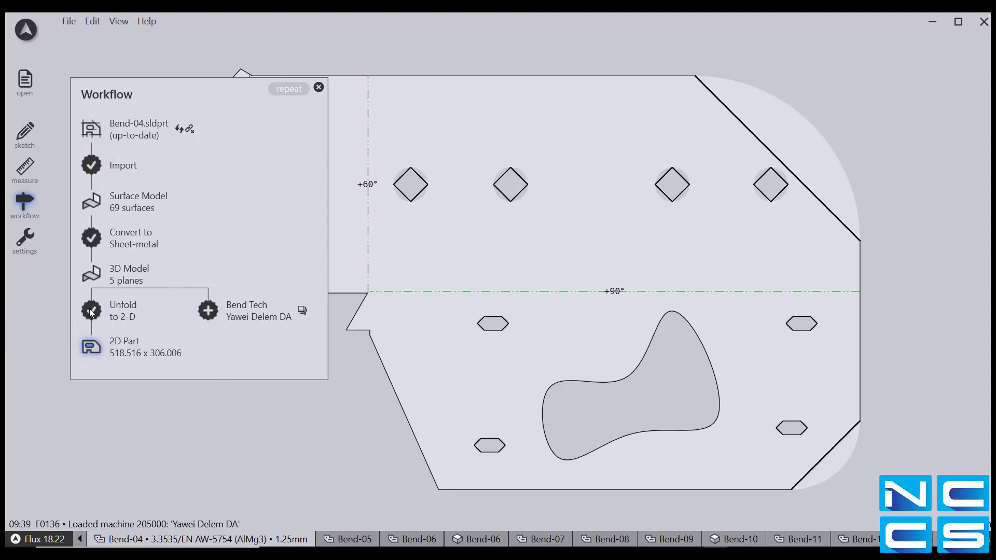
{"action": "left_click", "coordinate": [91, 274]}
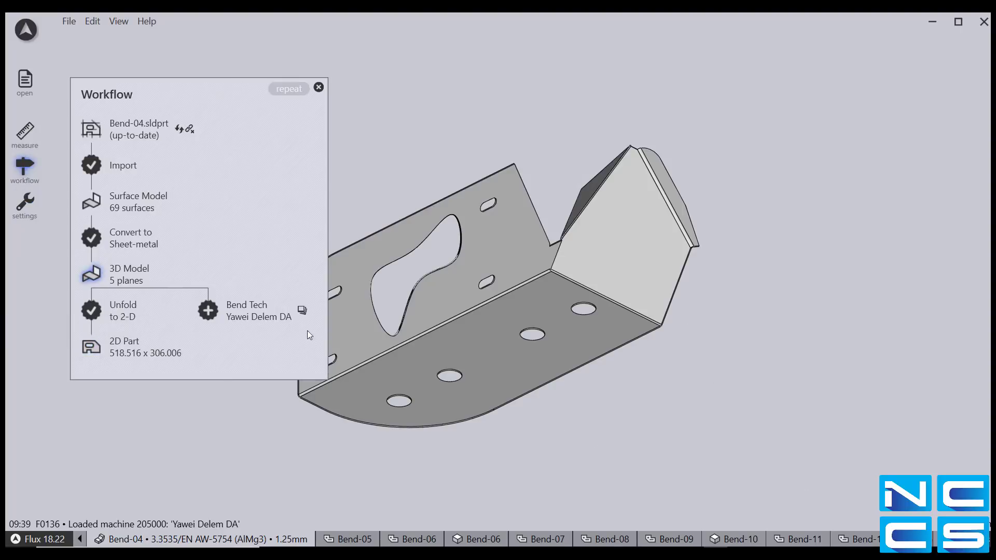
{"action": "left_click", "coordinate": [301, 310]}
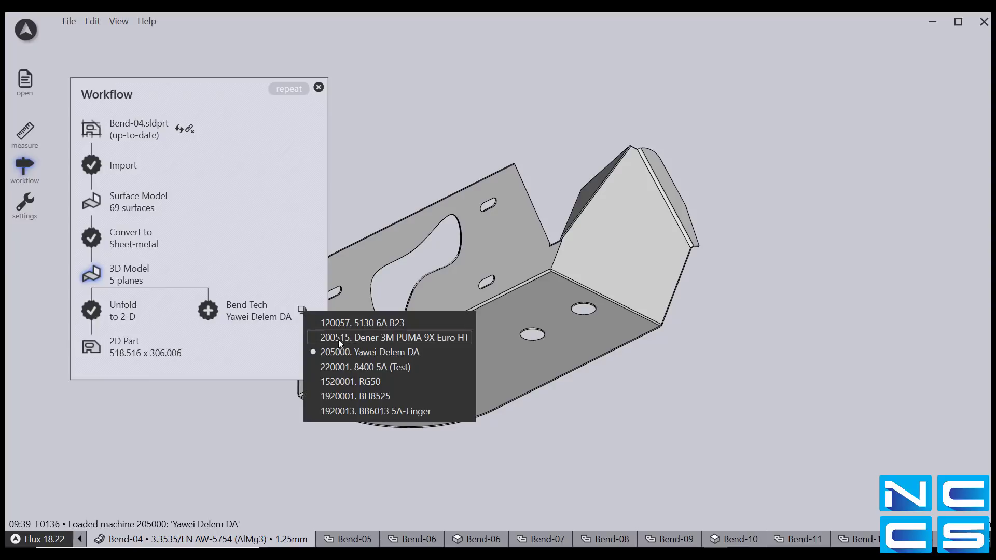
- Assign the 205000 Yawei Delem DA press brake and zoom in on the bracket between its tools
{"action": "left_click", "coordinate": [374, 356]}
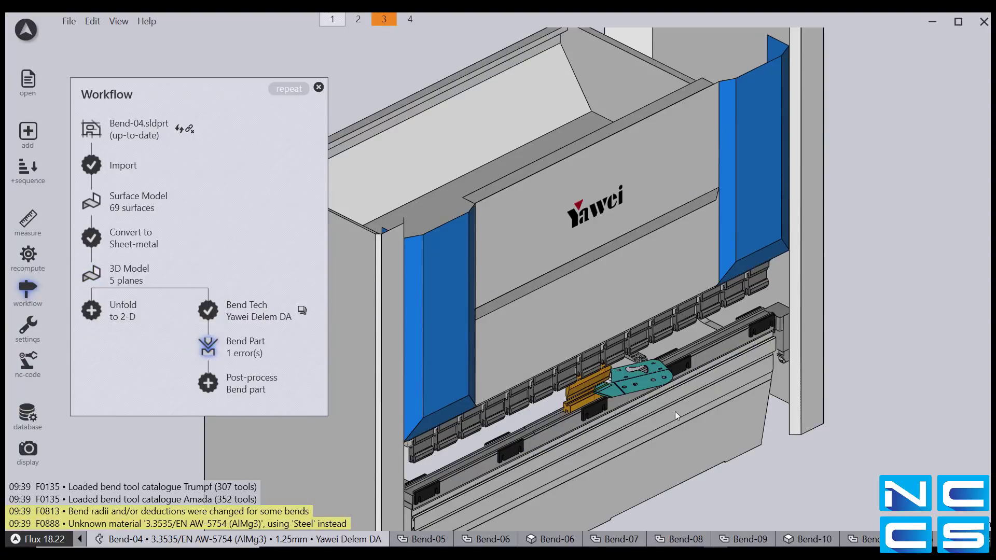
{"action": "left_click", "coordinate": [833, 438]}
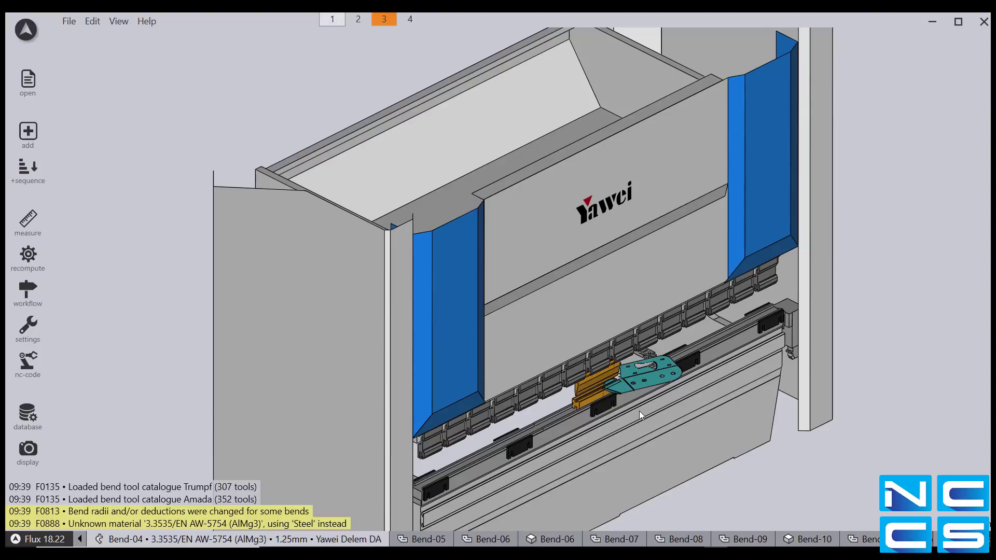
{"action": "scroll", "coordinate": [641, 393], "scroll_direction": "up", "scroll_amount": 5}
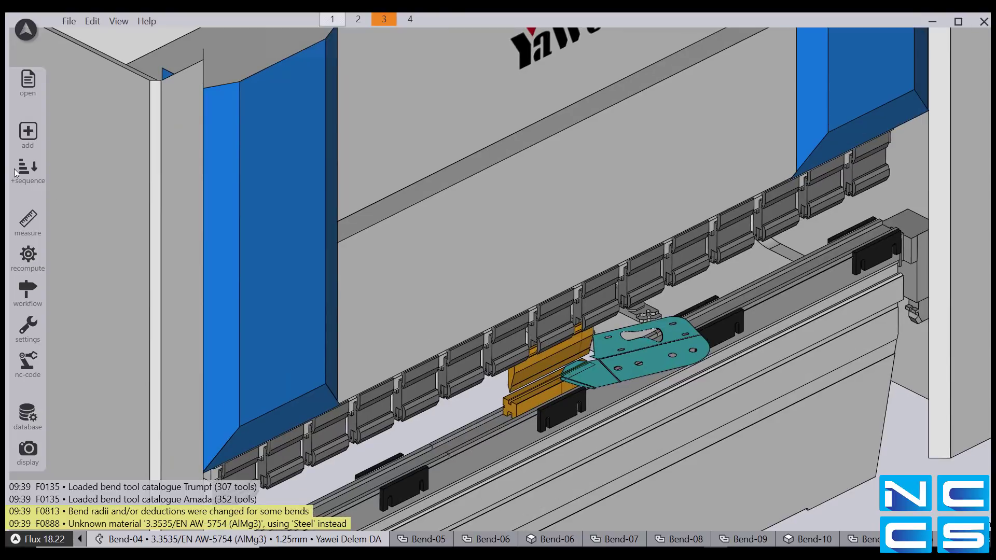
- Show the numbered bend sequence and expand the per-bend tooling and collision table
{"action": "left_click", "coordinate": [18, 171]}
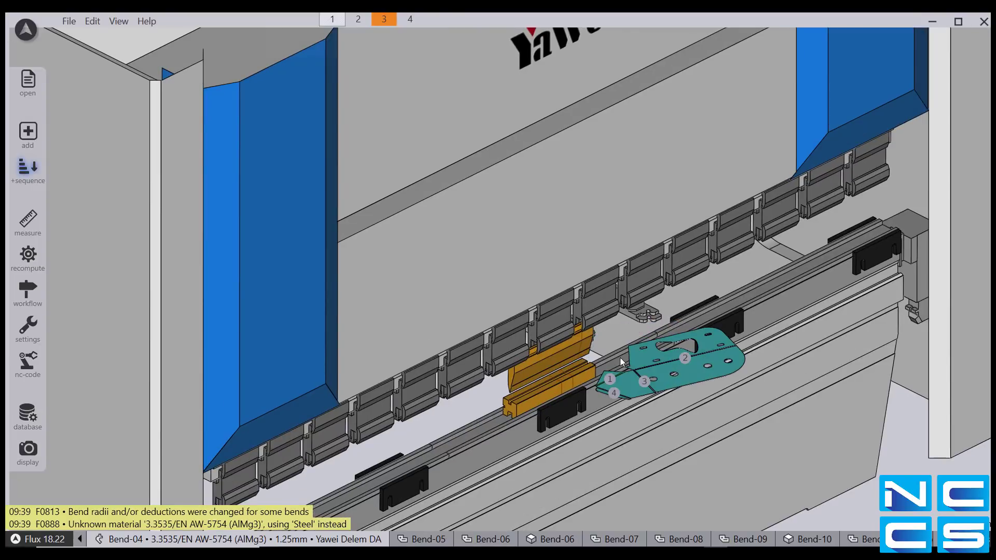
{"action": "scroll", "coordinate": [622, 362], "scroll_direction": "down", "scroll_amount": 5}
{"action": "scroll", "coordinate": [633, 364], "scroll_direction": "up", "scroll_amount": 4}
{"action": "scroll", "coordinate": [646, 363], "scroll_direction": "down", "scroll_amount": 5}
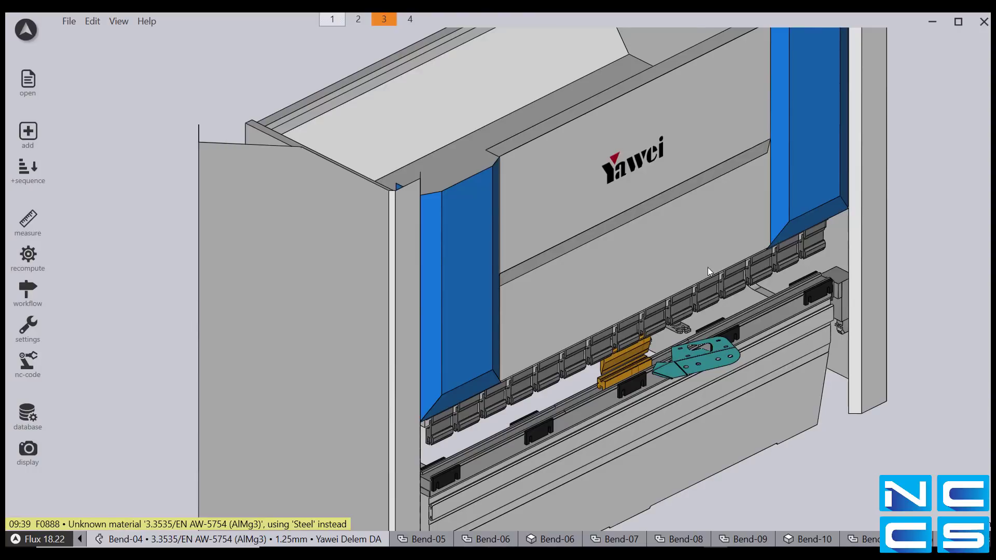
{"action": "scroll", "coordinate": [700, 272], "scroll_direction": "down", "scroll_amount": 2}
{"action": "scroll", "coordinate": [677, 374], "scroll_direction": "up", "scroll_amount": 4}
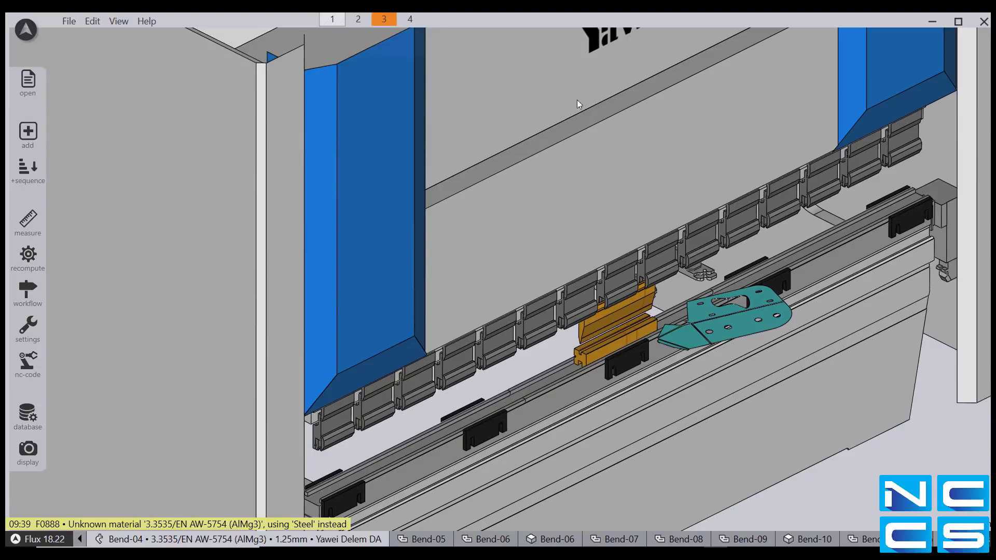
{"action": "mouse_move", "coordinate": [370, 54]}
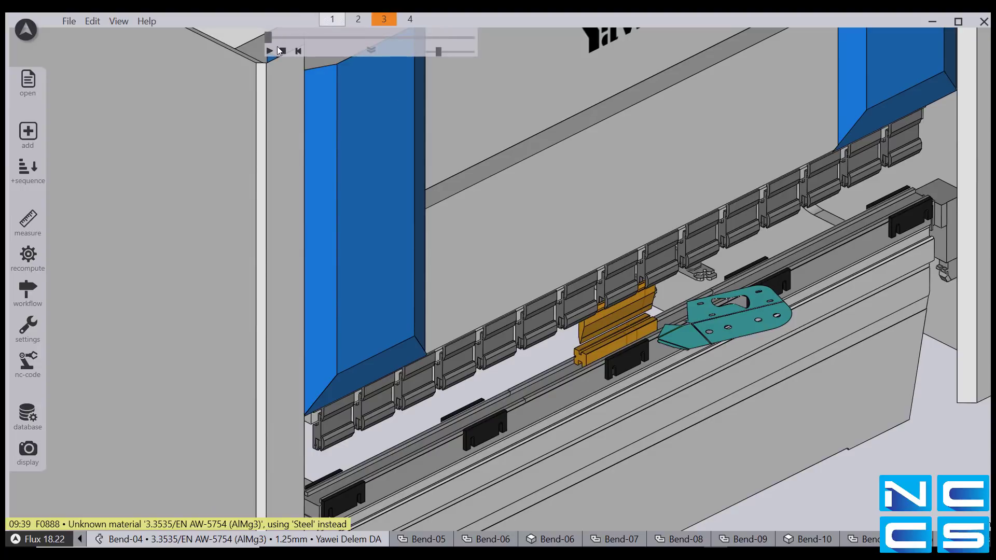
{"action": "left_click", "coordinate": [371, 51]}
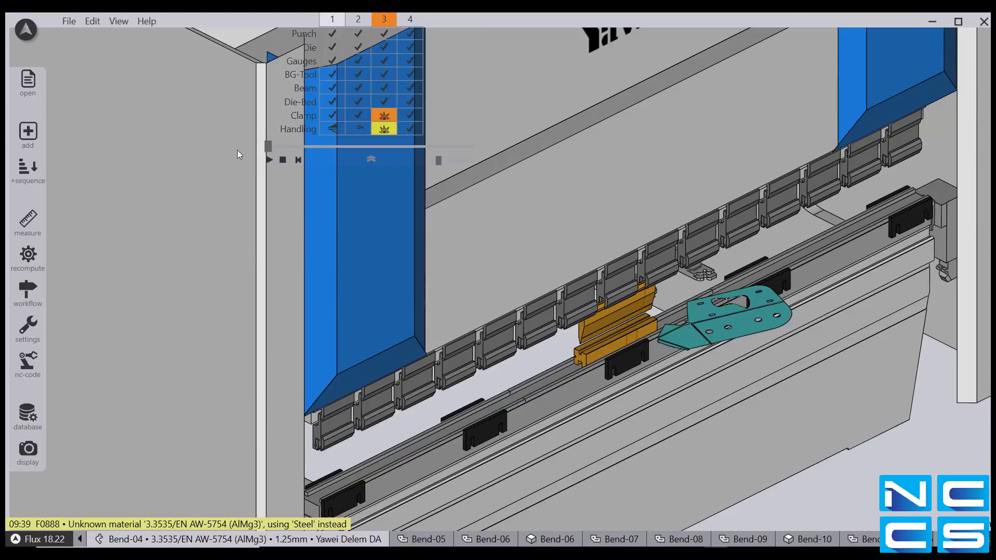
- Adjust the playback speed and play the simulation until bend 3 flags a clamp collision
{"action": "scroll", "coordinate": [248, 138], "scroll_direction": "down", "scroll_amount": 5}
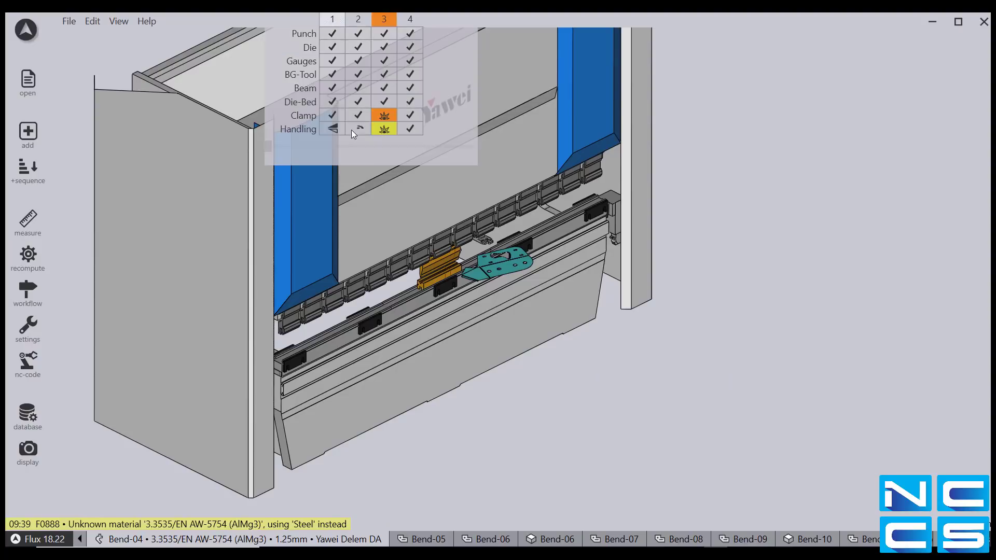
{"action": "mouse_move", "coordinate": [392, 117]}
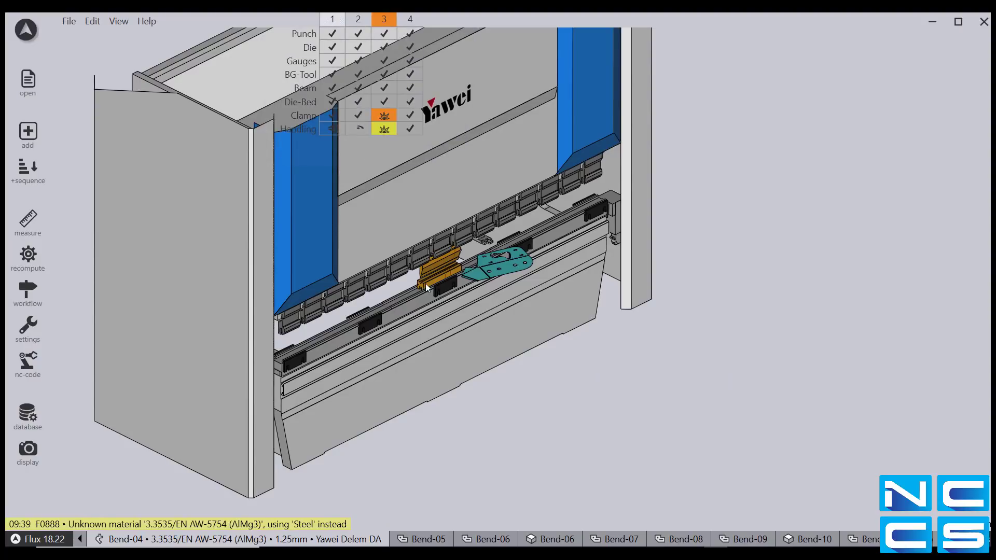
{"action": "scroll", "coordinate": [428, 273], "scroll_direction": "up", "scroll_amount": 5}
{"action": "mouse_move", "coordinate": [298, 138]}
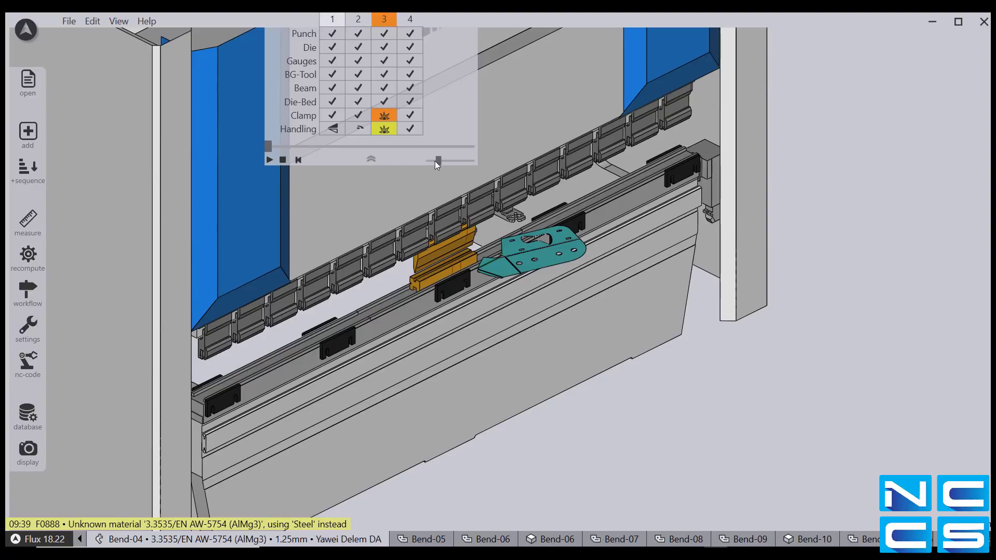
{"action": "left_click_drag", "start_coordinate": [436, 163], "coordinate": [441, 163]}
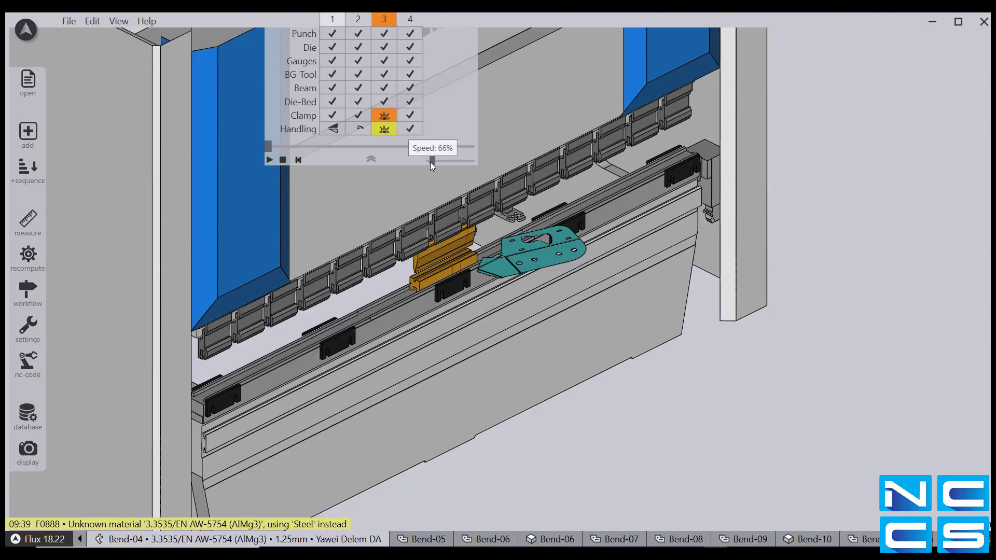
{"action": "left_click", "coordinate": [272, 160]}
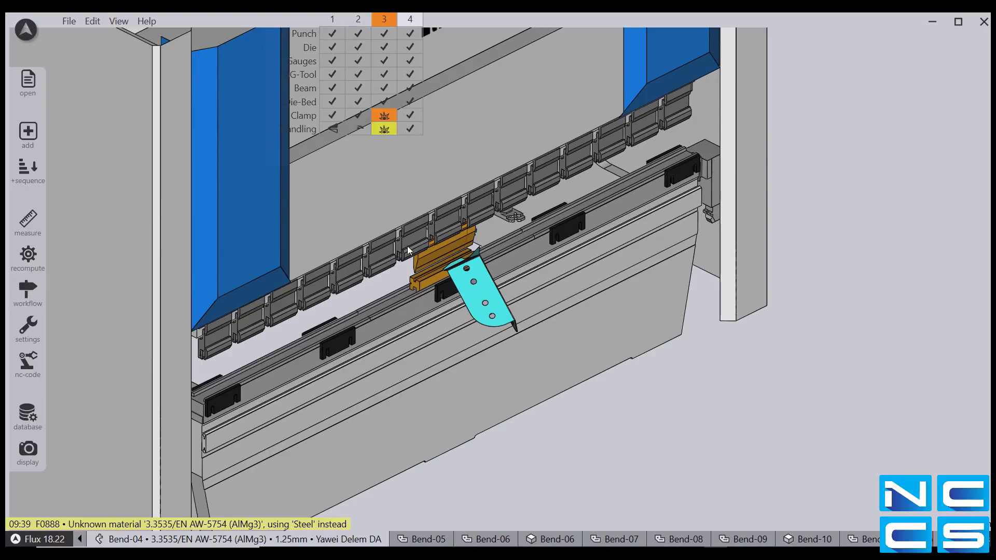
{"action": "scroll", "coordinate": [409, 244], "scroll_direction": "down", "scroll_amount": 3}
{"action": "scroll", "coordinate": [415, 241], "scroll_direction": "up", "scroll_amount": 5}
{"action": "mouse_move", "coordinate": [391, 107]}
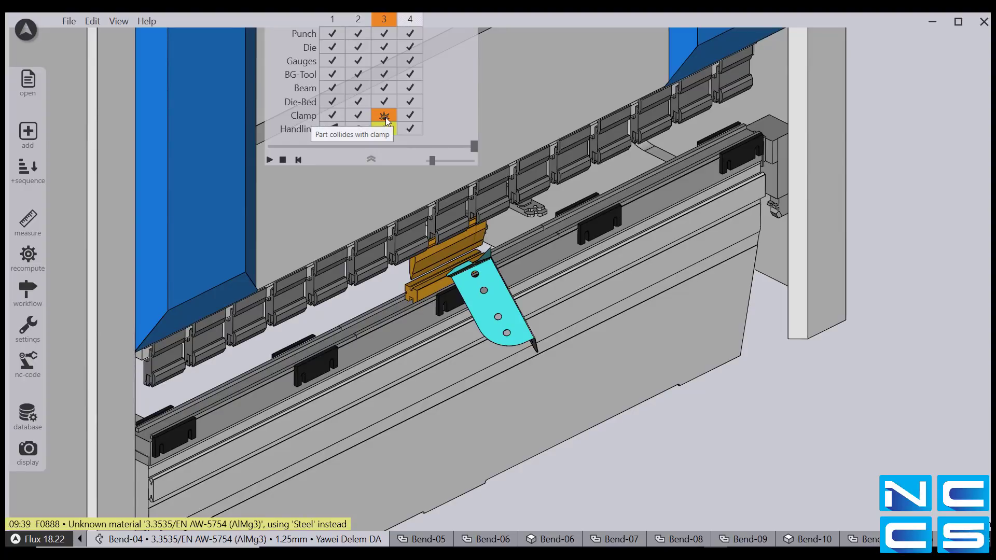
- Jump to the bend 3 clamp collision and remove the red colliding clamp segment
{"action": "left_click", "coordinate": [386, 121]}
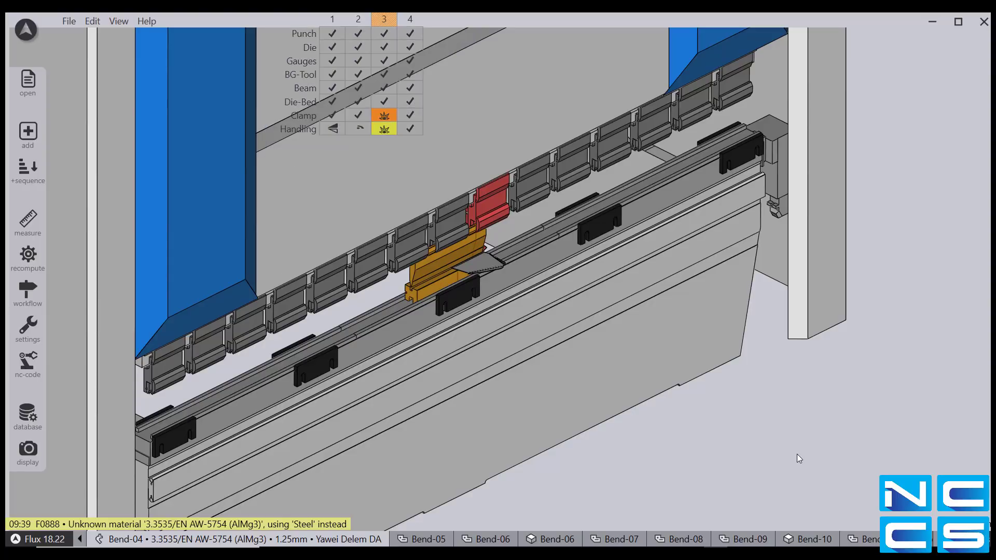
{"action": "middle_click_drag", "start_coordinate": [797, 454], "coordinate": [709, 441]}
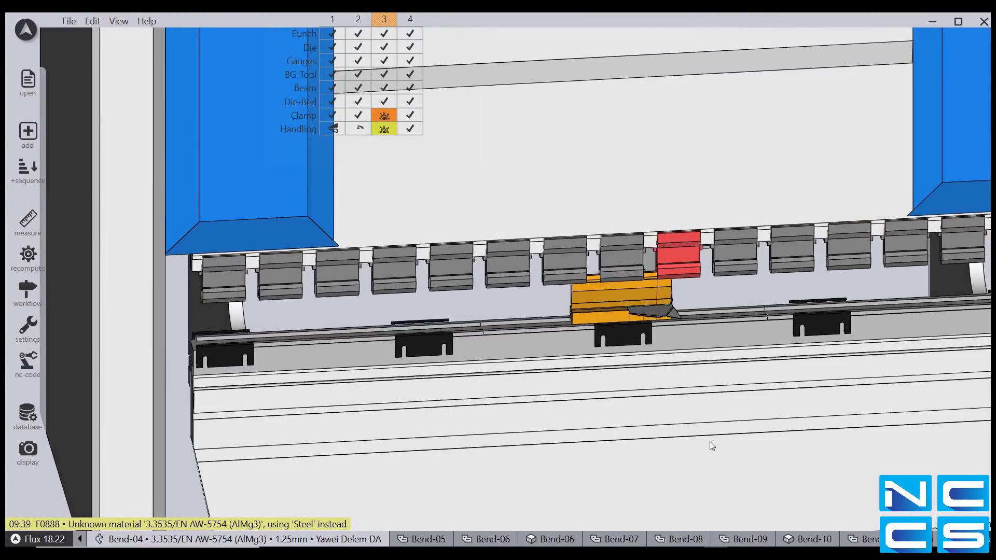
{"action": "left_click", "coordinate": [677, 255]}
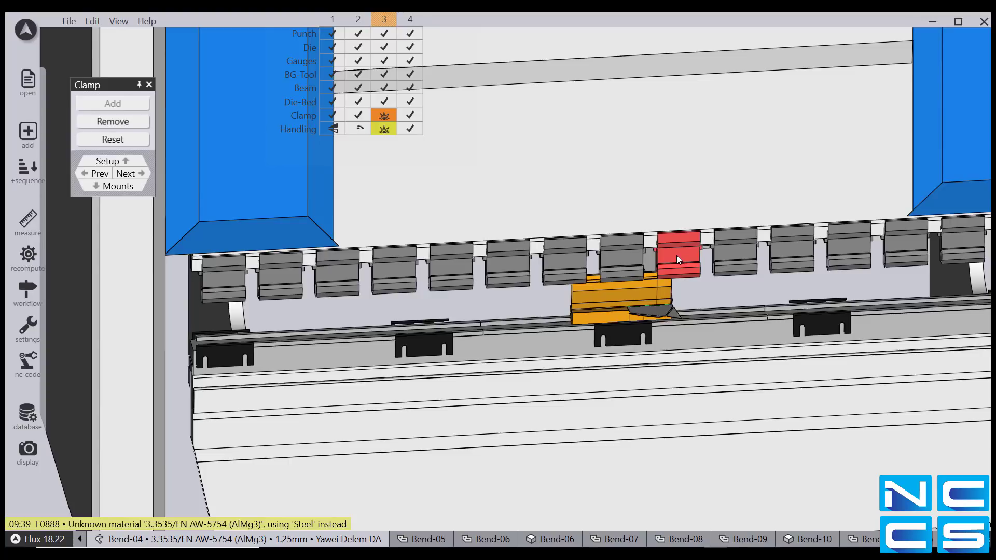
{"action": "left_click", "coordinate": [122, 123]}
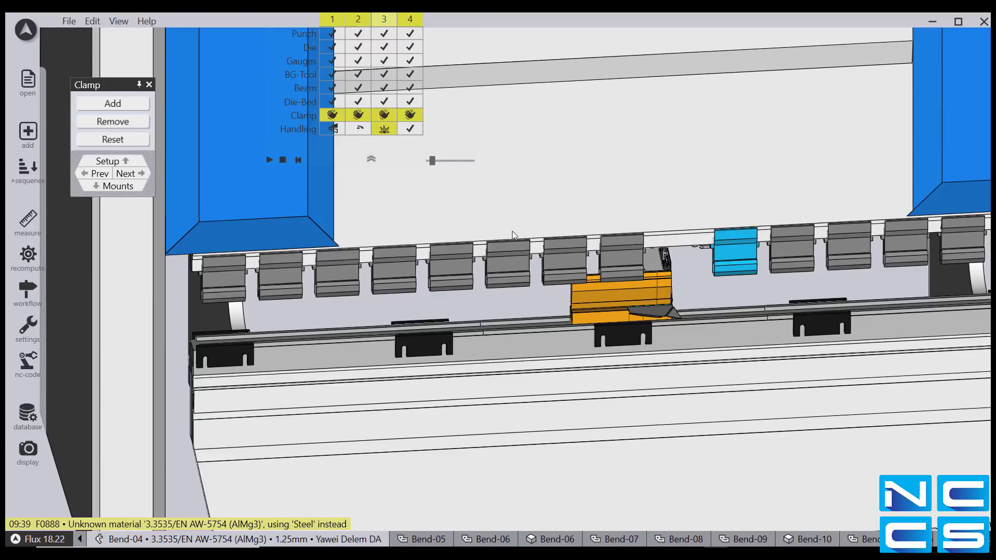
- Slide the neighbouring clamp segment right into the freed gap
{"action": "left_click", "coordinate": [624, 252]}
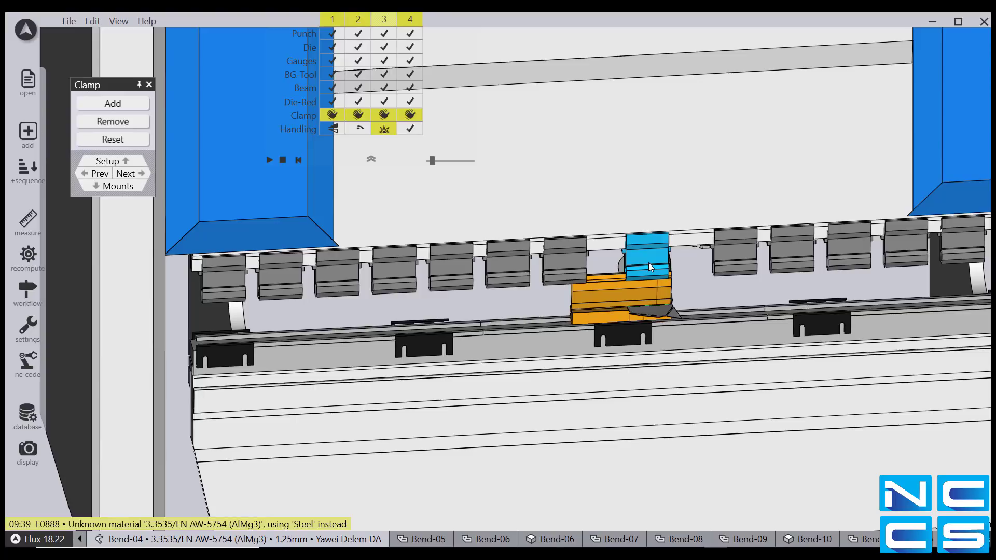
{"action": "left_click_drag", "start_coordinate": [569, 260], "coordinate": [602, 267]}
{"action": "key", "text": "Escape"}
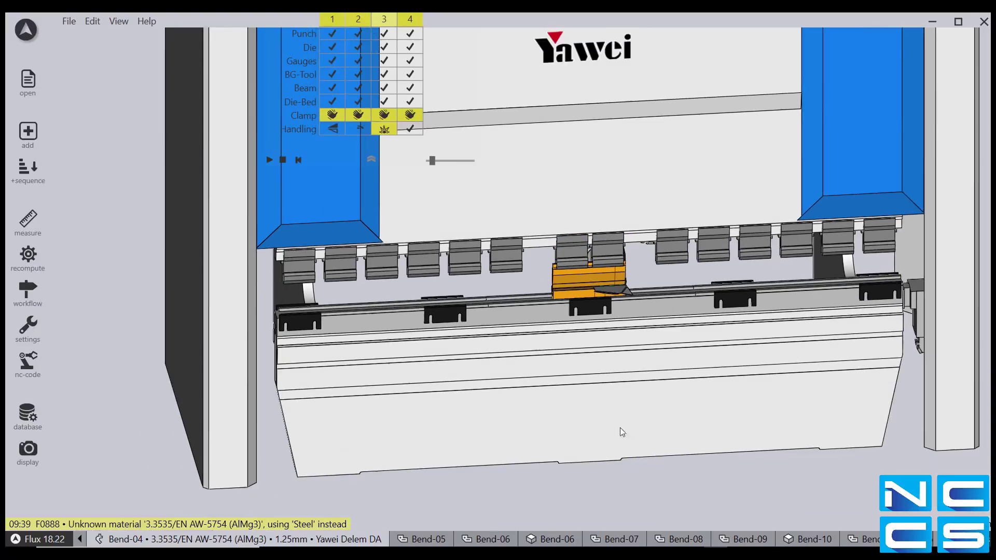
{"action": "scroll", "coordinate": [547, 368], "scroll_direction": "up", "scroll_amount": 3}
{"action": "scroll", "coordinate": [441, 304], "scroll_direction": "down", "scroll_amount": 2}
{"action": "scroll", "coordinate": [279, 163], "scroll_direction": "up", "scroll_amount": 3}
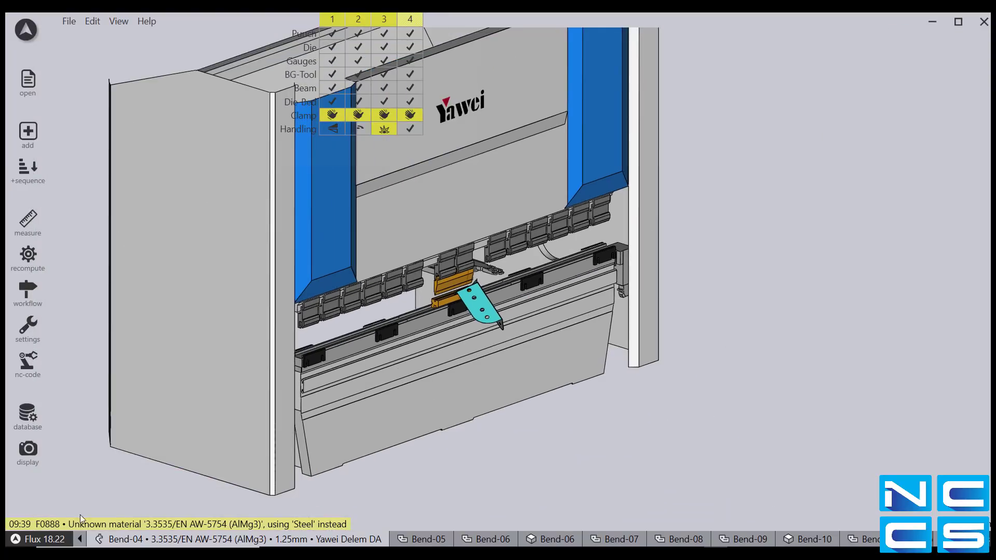
- Post-process Bend-04 to save its NC code as prd.Bend-04.DLD, then zoom out
{"action": "left_click", "coordinate": [28, 287]}
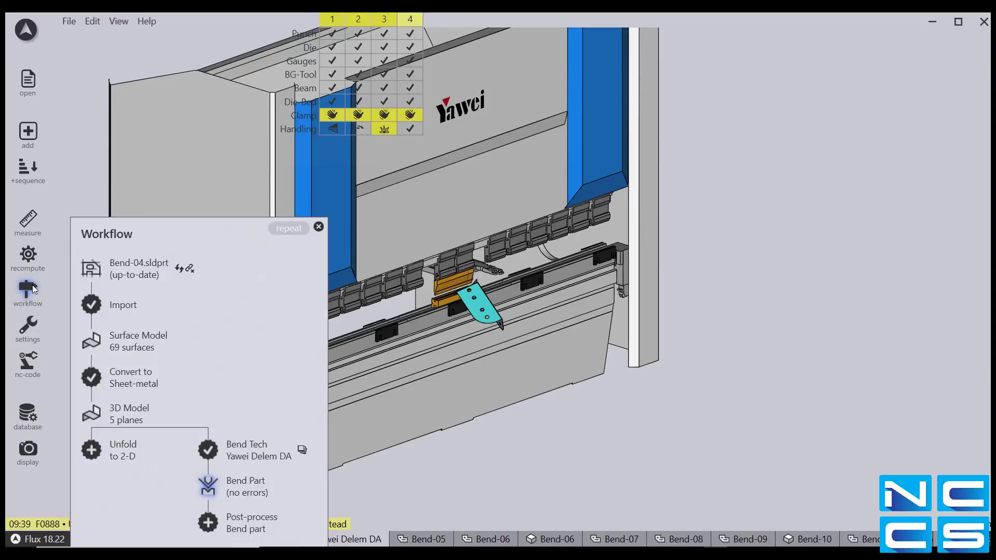
{"action": "left_click", "coordinate": [208, 524]}
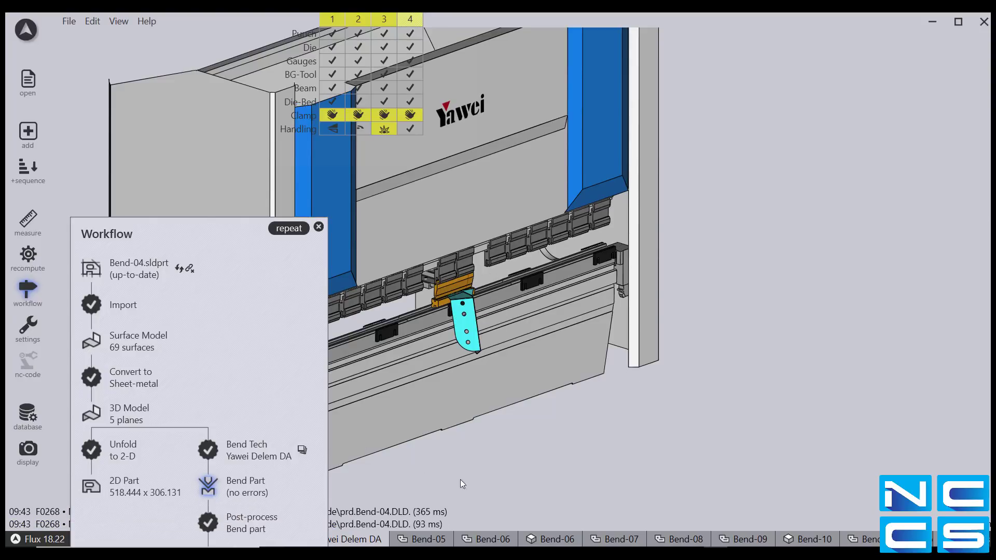
{"action": "left_click", "coordinate": [318, 227]}
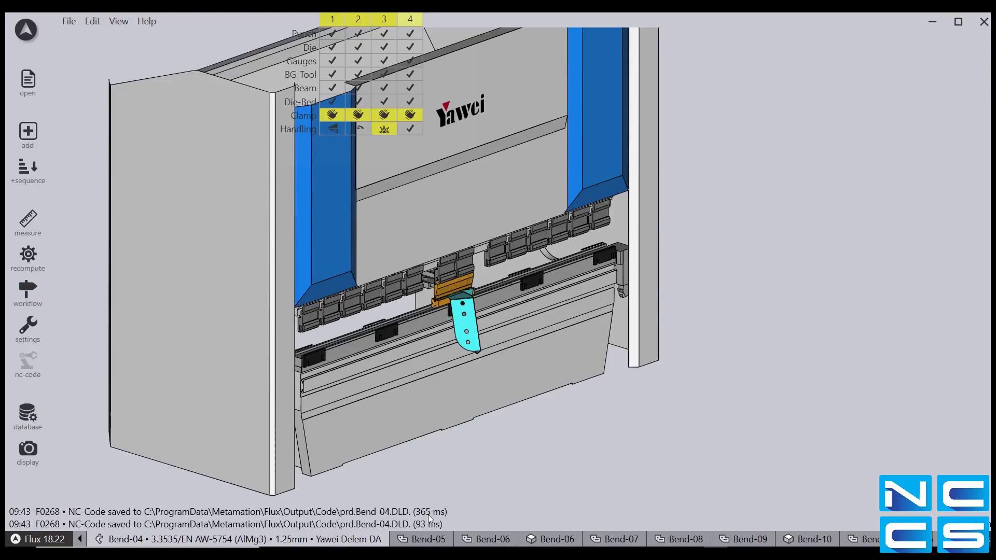
{"action": "left_click", "coordinate": [28, 449]}
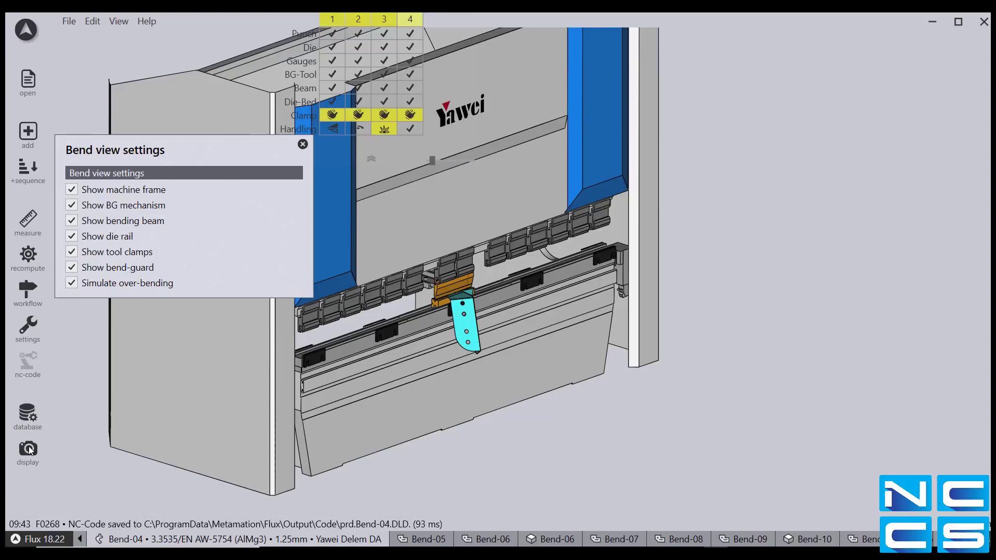
{"action": "left_click", "coordinate": [302, 144]}
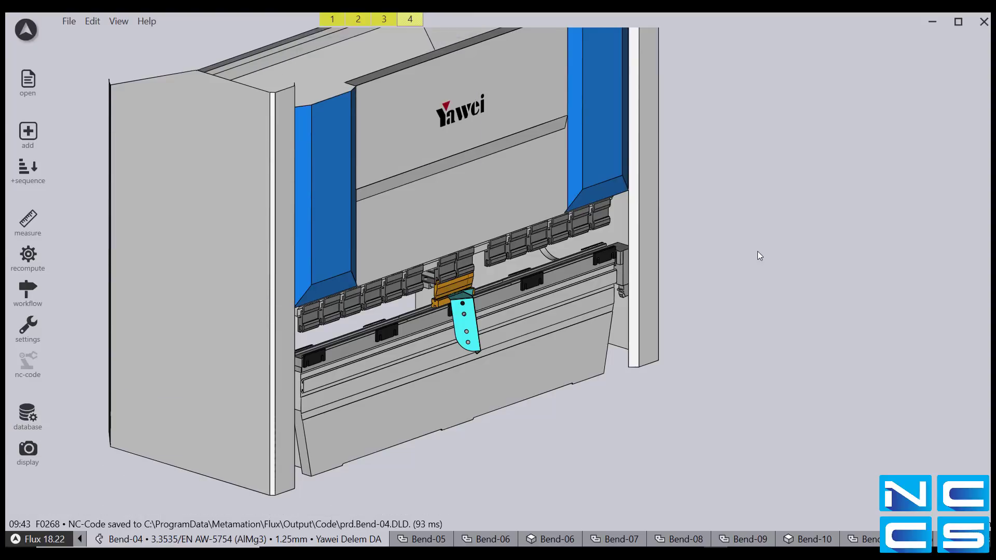
{"action": "scroll", "coordinate": [757, 251], "scroll_direction": "down", "scroll_amount": 1}
{"action": "scroll", "coordinate": [695, 241], "scroll_direction": "down", "scroll_amount": 1}
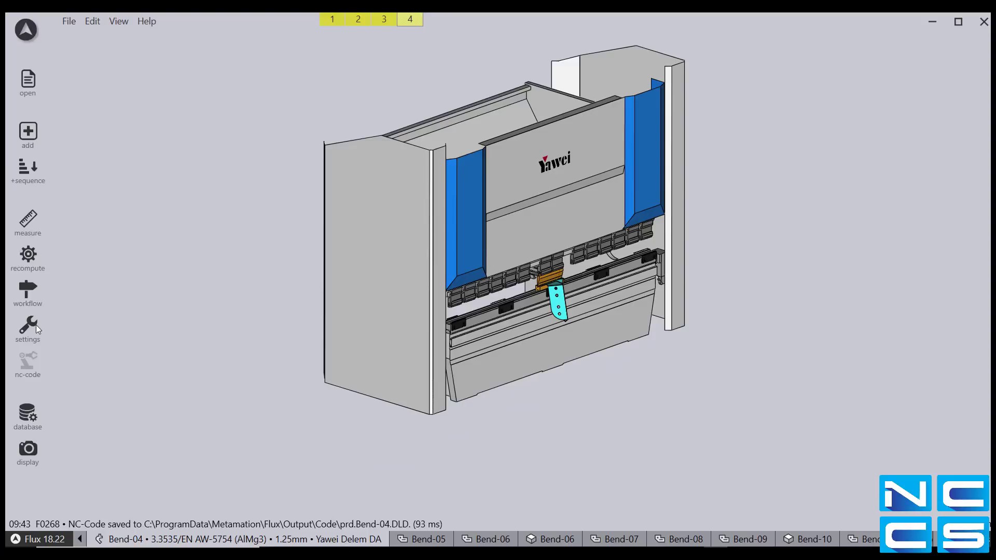
{"action": "left_click", "coordinate": [28, 291]}
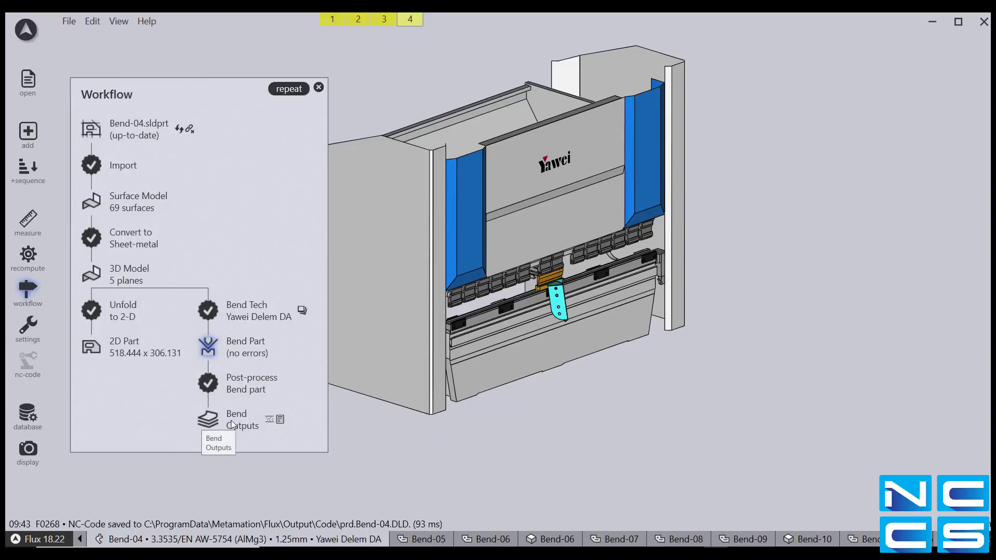
{"action": "left_click", "coordinate": [270, 419]}
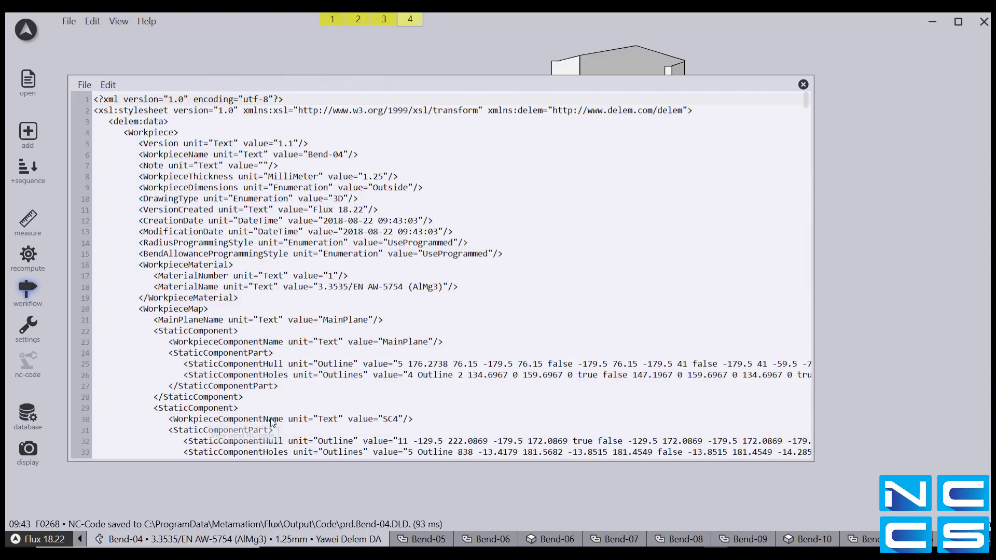
{"action": "scroll", "coordinate": [354, 280], "scroll_direction": "down", "scroll_amount": 7}
{"action": "scroll", "coordinate": [354, 280], "scroll_direction": "down", "scroll_amount": 20}
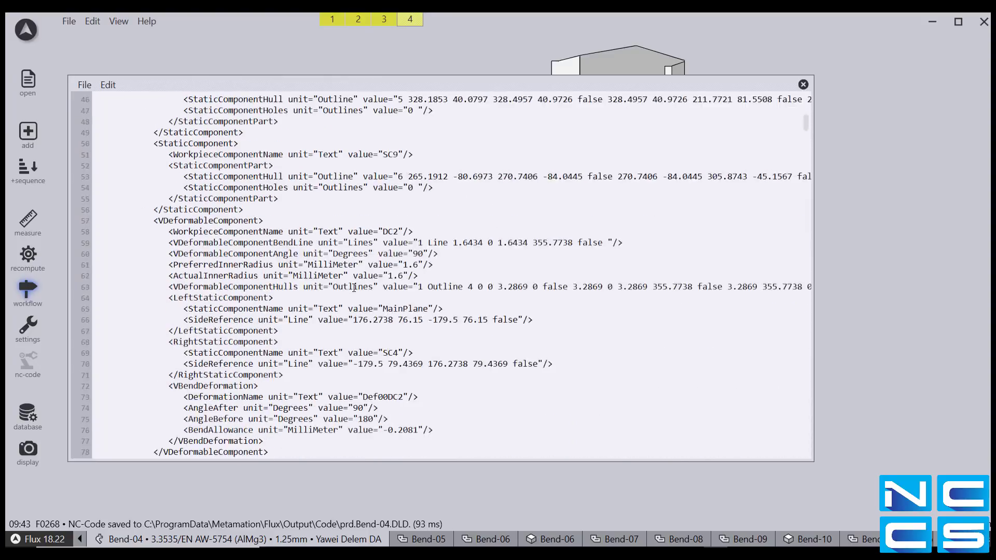
{"action": "scroll", "coordinate": [362, 287], "scroll_direction": "down", "scroll_amount": 4}
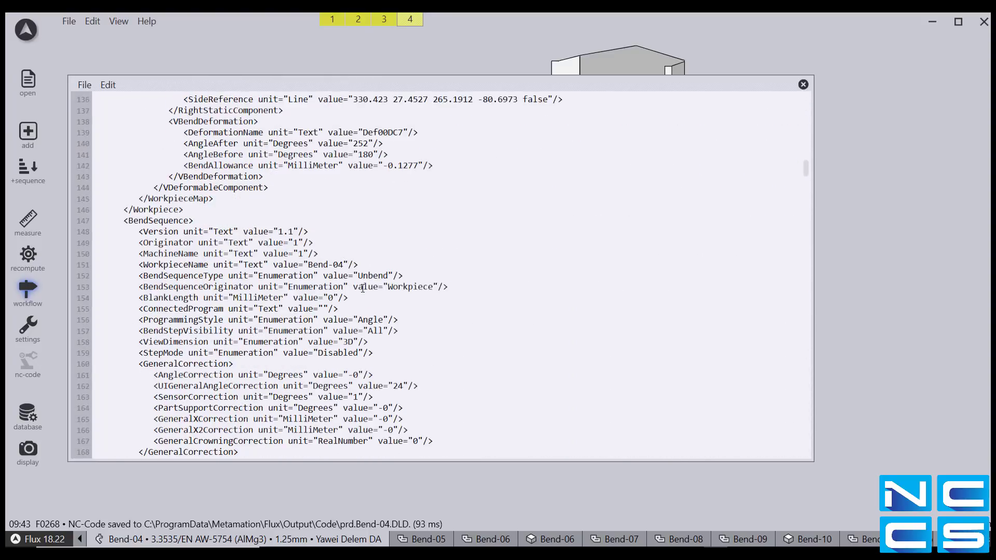
{"action": "scroll", "coordinate": [410, 291], "scroll_direction": "down", "scroll_amount": 20}
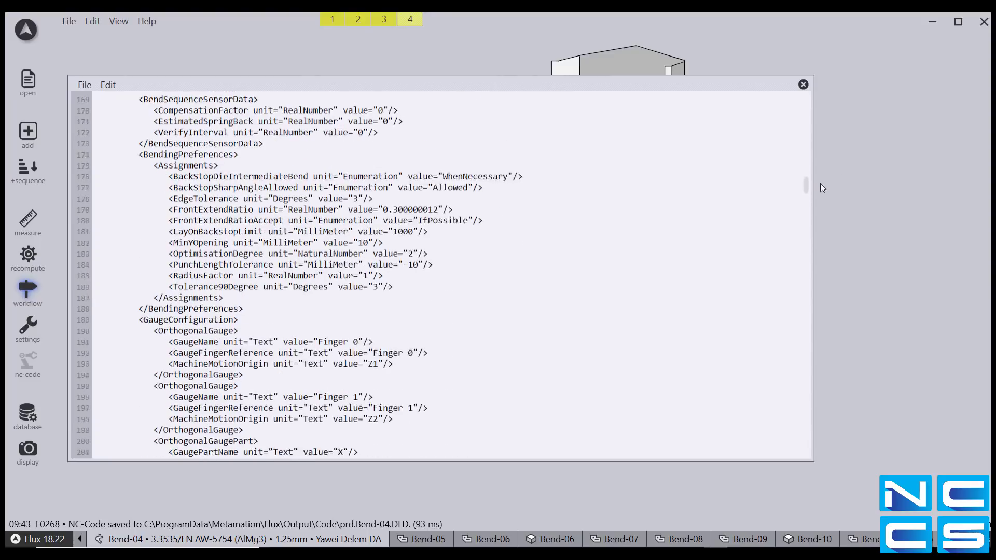
{"action": "left_click", "coordinate": [802, 85]}
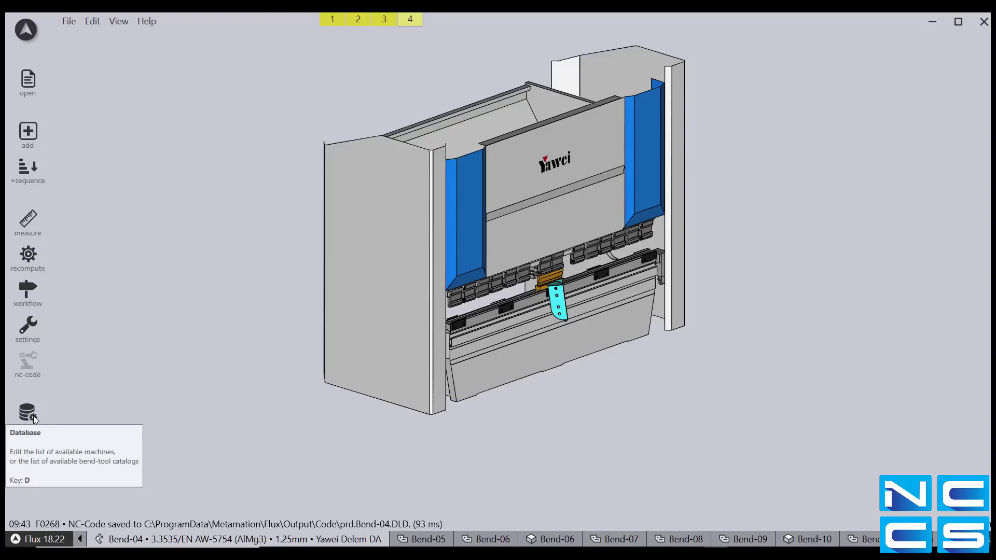
- Dismiss the settings menu, then open the bend report from Workflow's Bend Outputs
{"action": "left_click", "coordinate": [28, 329]}
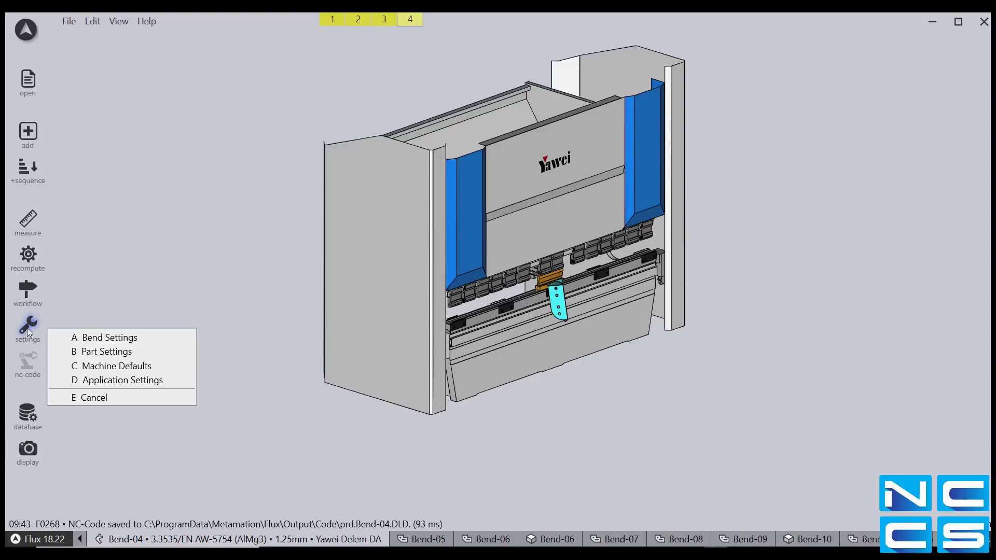
{"action": "left_click", "coordinate": [95, 397]}
{"action": "left_click", "coordinate": [32, 295]}
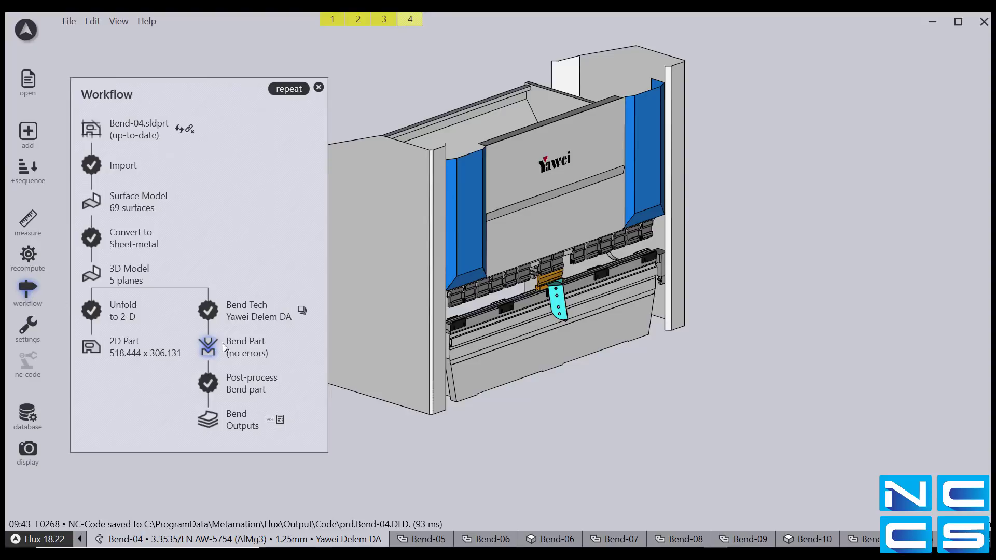
{"action": "left_click", "coordinate": [280, 420]}
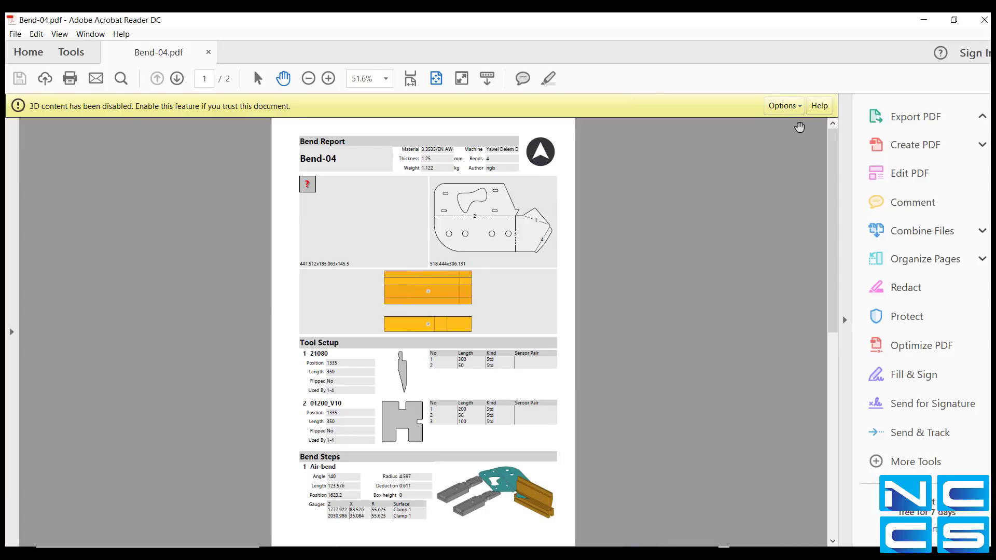
- Always trust the report for 3D content, review both pages and the Gauges row, then close Acrobat
{"action": "left_click", "coordinate": [785, 106]}
{"action": "left_click", "coordinate": [801, 146]}
{"action": "scroll", "coordinate": [553, 241], "scroll_direction": "down", "scroll_amount": 5}
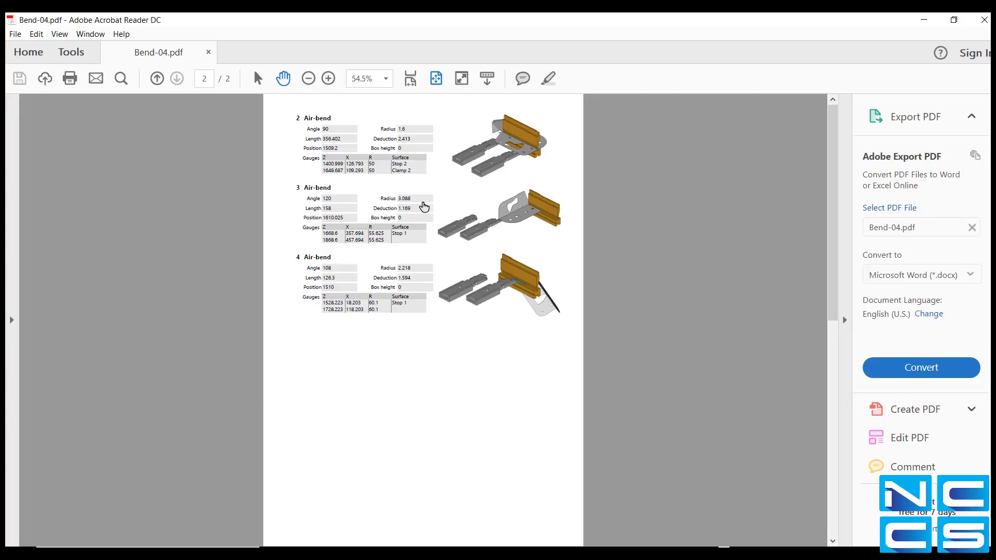
{"action": "scroll", "coordinate": [800, 238], "scroll_direction": "up", "scroll_amount": 5}
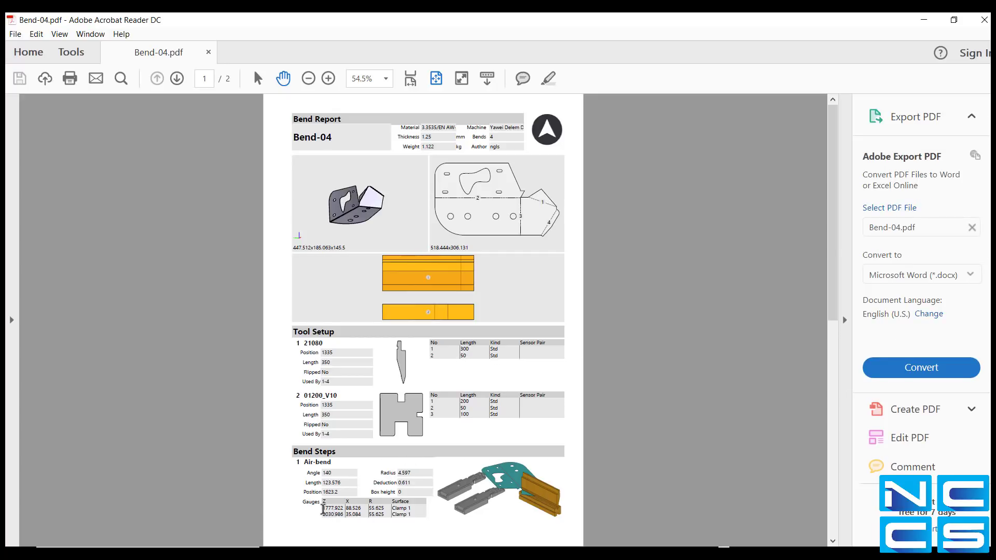
{"action": "left_click_drag", "start_coordinate": [322, 507], "coordinate": [376, 514]}
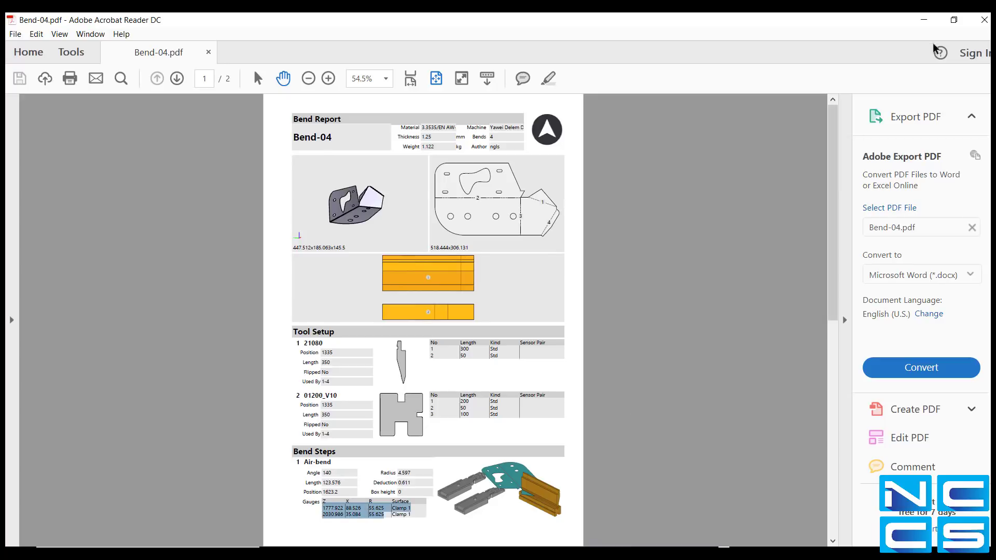
{"action": "left_click", "coordinate": [984, 21]}
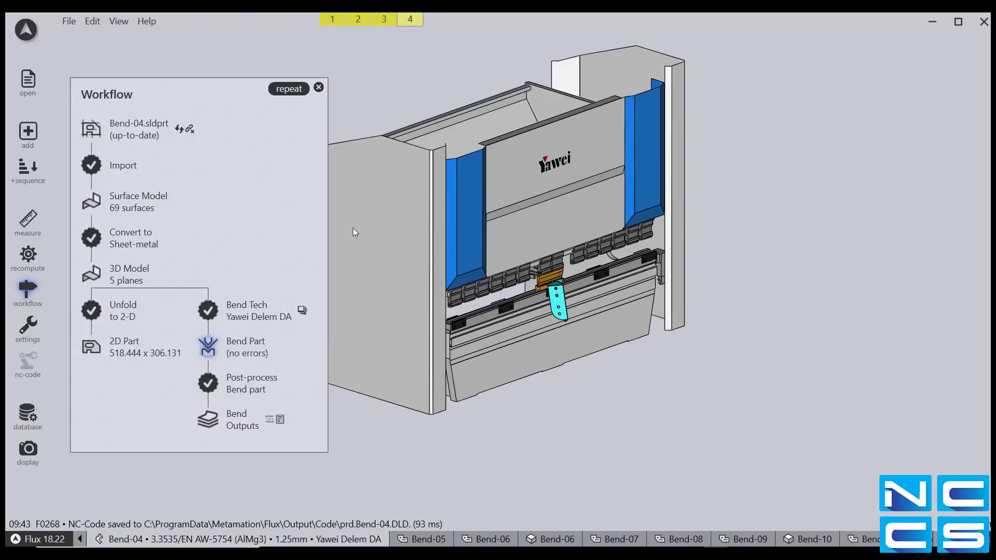
- Close the Workflow panel to reveal the Yawei press brake holding the Bend-04 bracket
{"action": "left_click", "coordinate": [318, 87]}
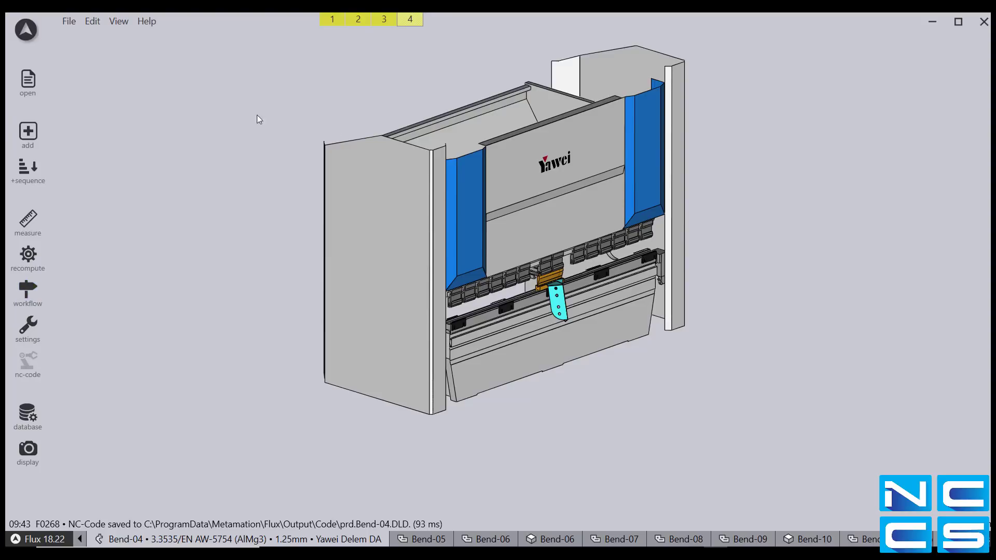